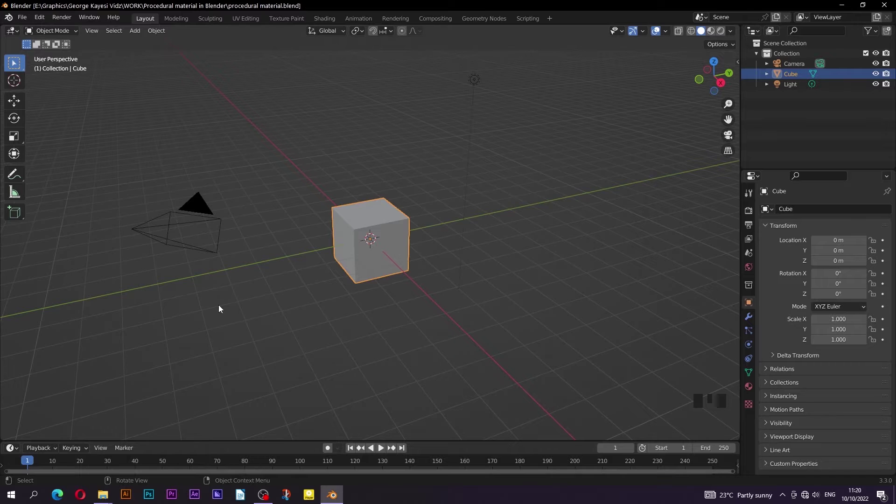
Step: Add a Bevel modifier to the cube
click(403, 230)
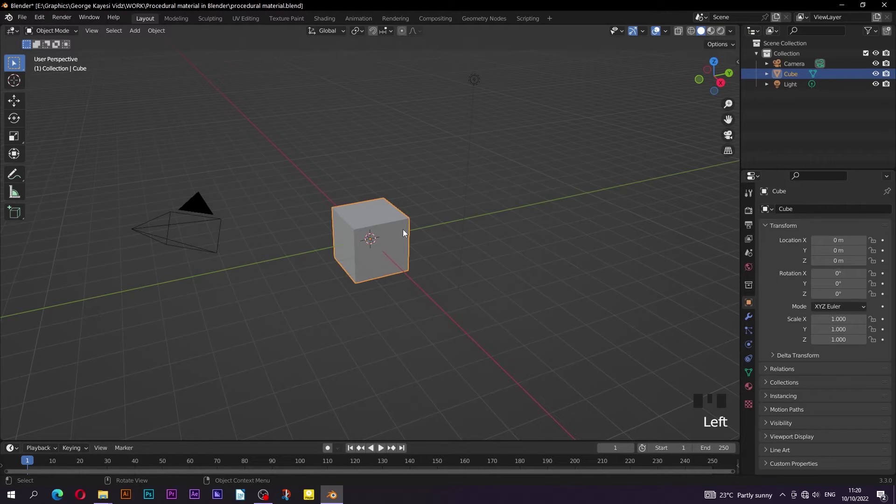
click(748, 316)
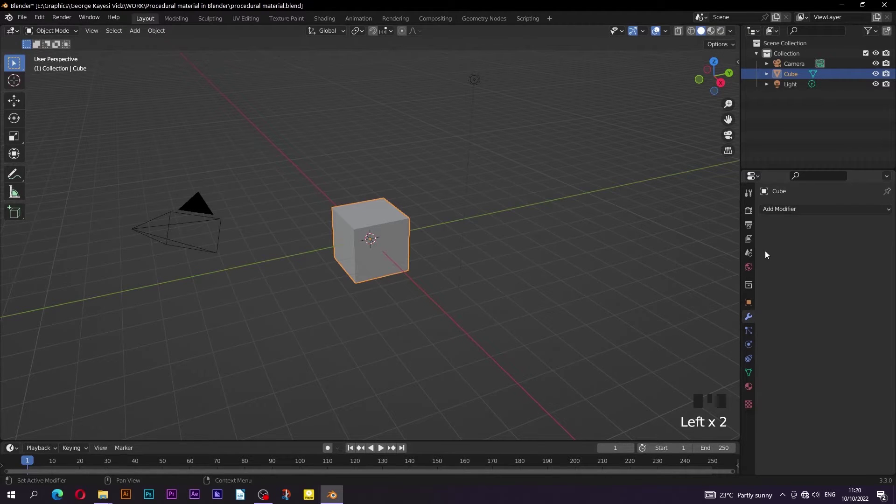
click(767, 210)
click(682, 248)
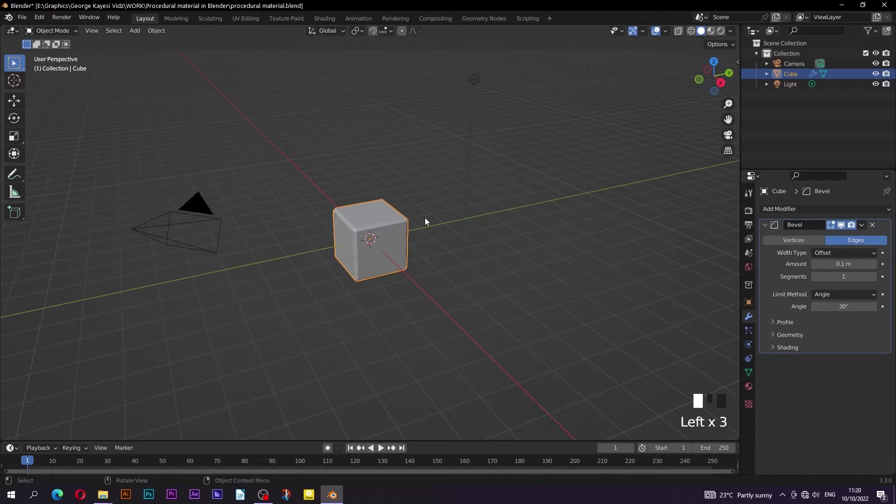
Step: Set the cube's bevel to 4 segments and shade the cube smooth
scroll(318, 230, up, 4)
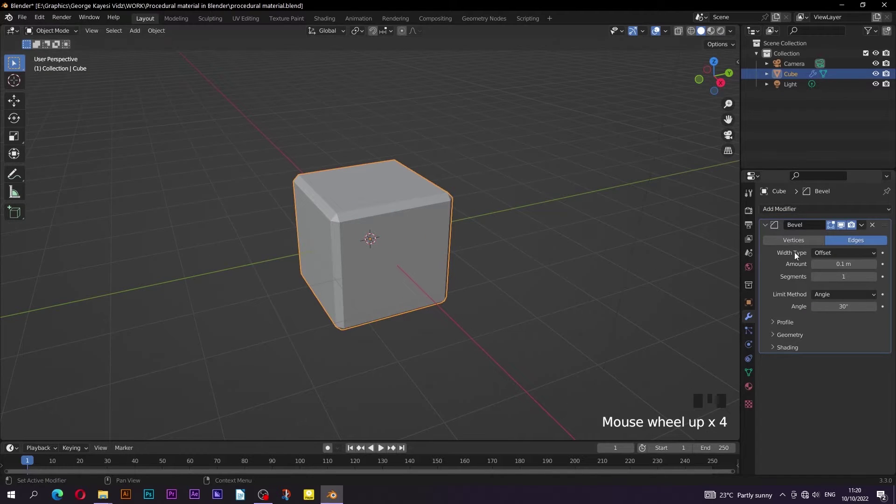
click(836, 278)
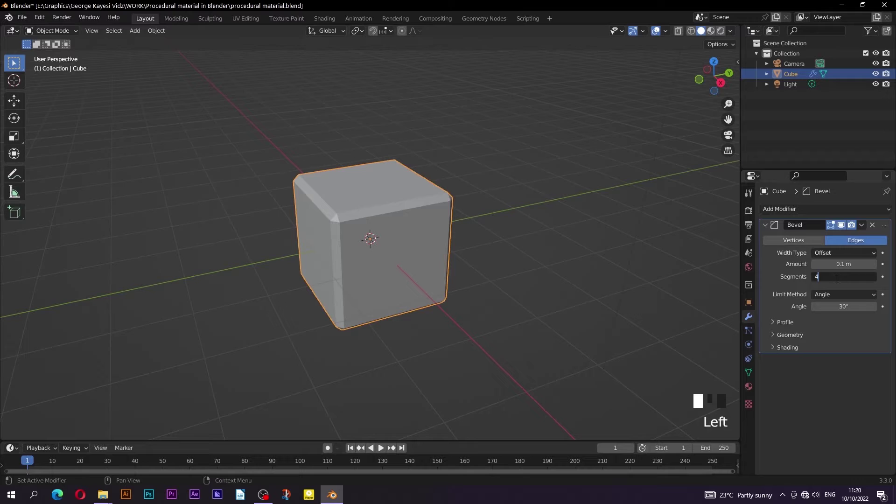
click(616, 294)
right_click(429, 214)
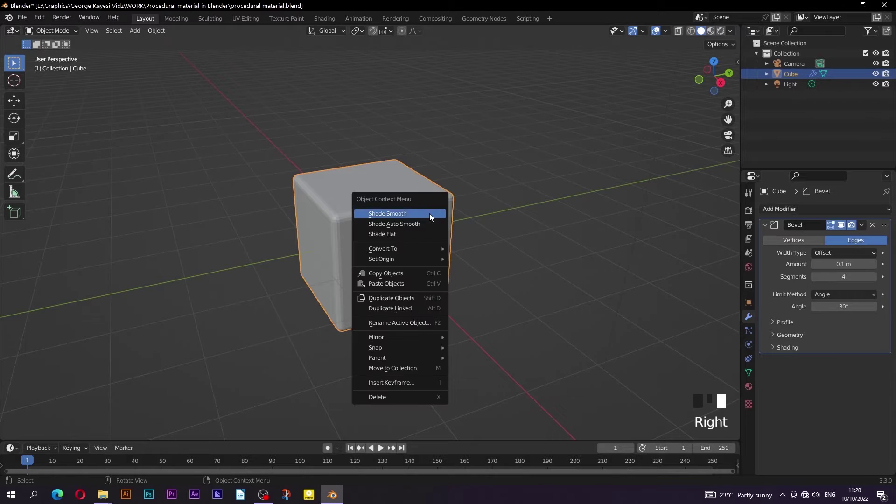
click(429, 214)
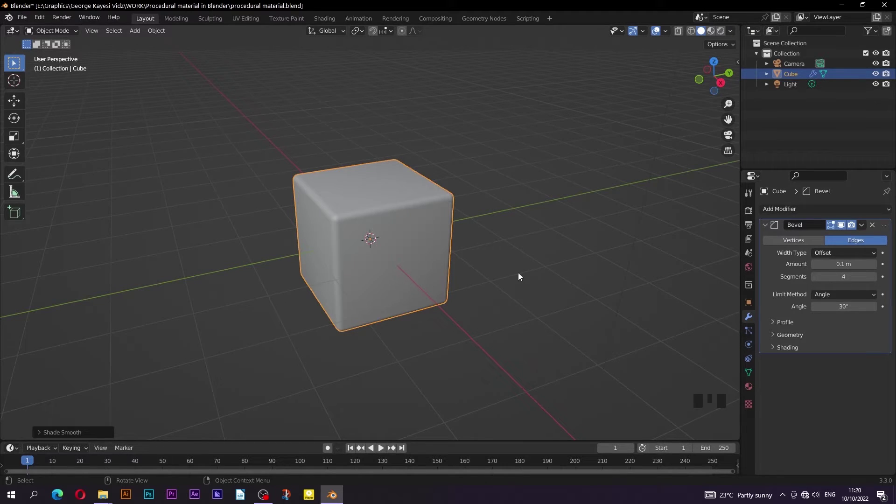
Step: In the Shading workspace, enable Scene World for the viewport shading and enlarge the node editor
click(323, 19)
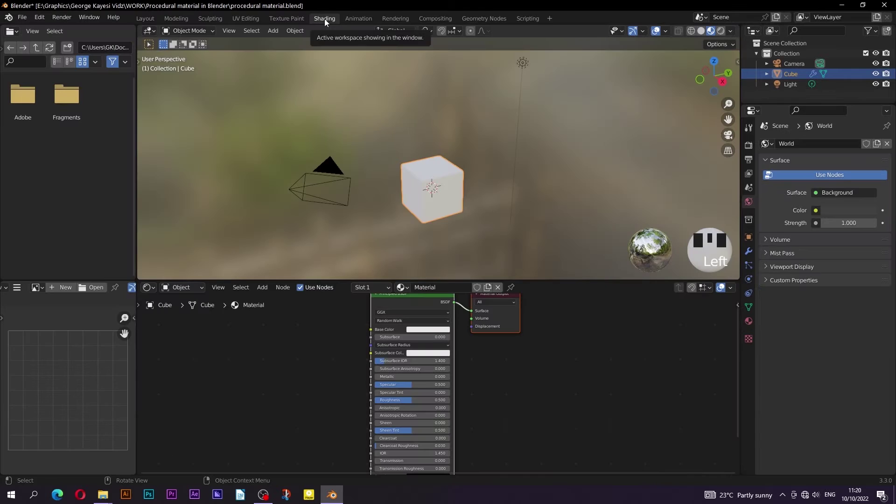
click(731, 31)
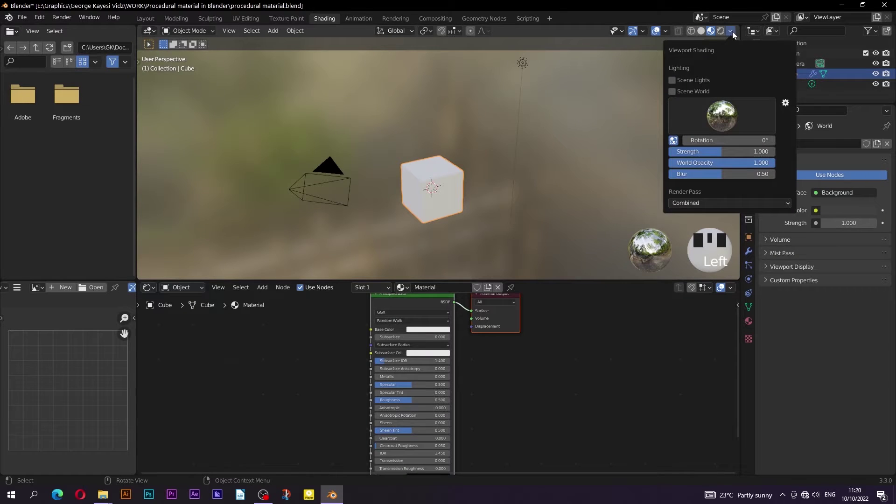
click(672, 91)
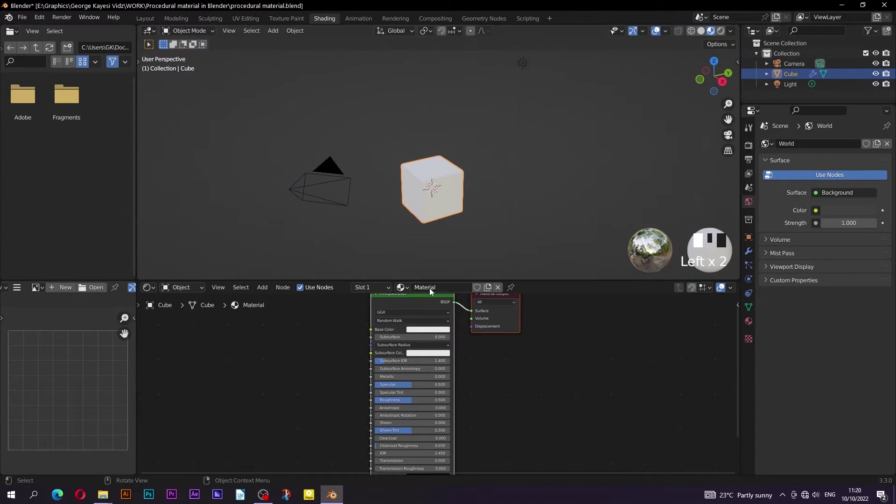
drag(399, 282, 436, 199)
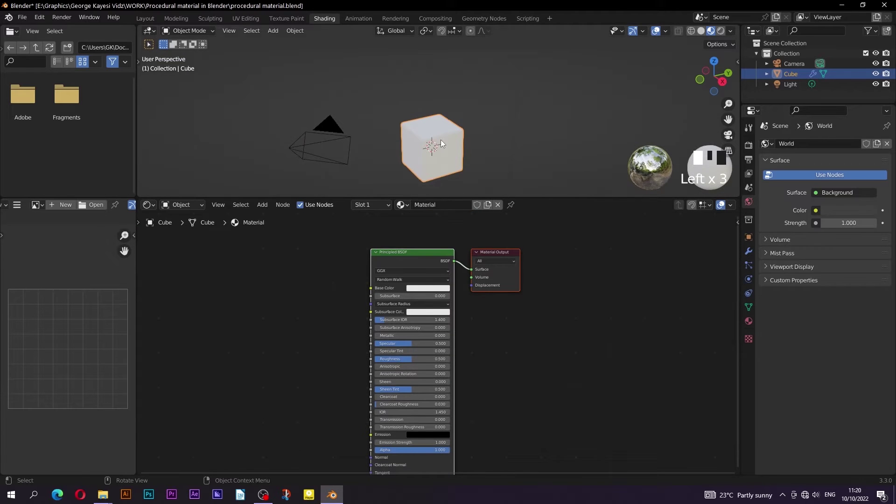
Step: Set the Principled BSDF base color to a dark orange with hue 0.042, saturation 1.000 and value 0.398
scroll(440, 139, up, 5)
scroll(424, 158, down, 1)
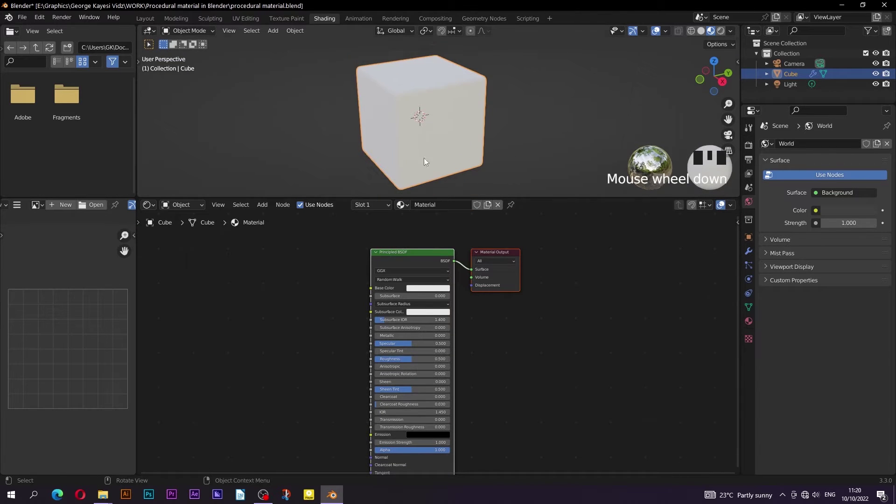
scroll(341, 272, up, 2)
click(429, 313)
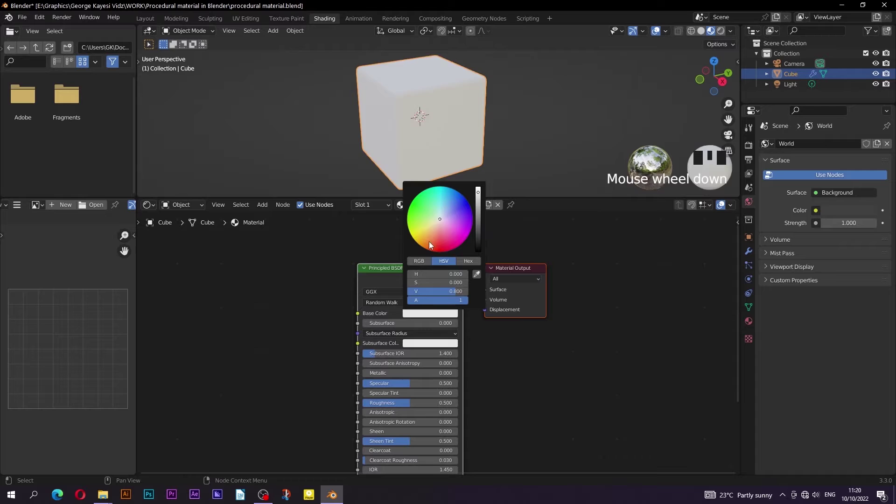
drag(429, 242, 424, 248)
drag(478, 193, 478, 210)
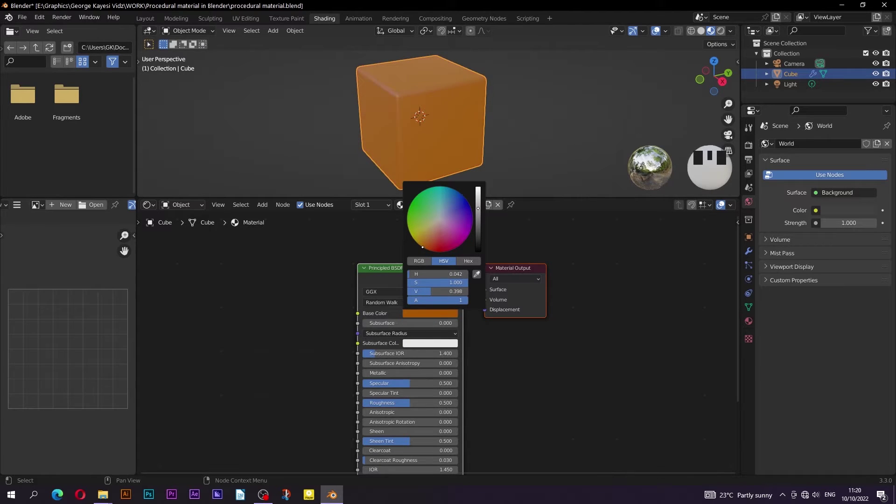
click(542, 138)
middle_drag(356, 122, 378, 129)
click(378, 129)
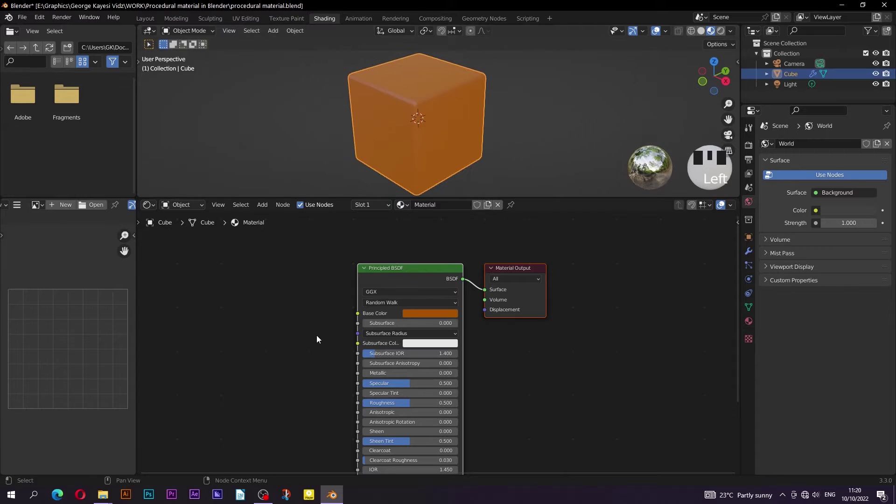
Step: Add a Voronoi Texture node in the free space before the Principled BSDF
middle_drag(316, 335, 366, 308)
click(261, 204)
click(267, 215)
text(voron)
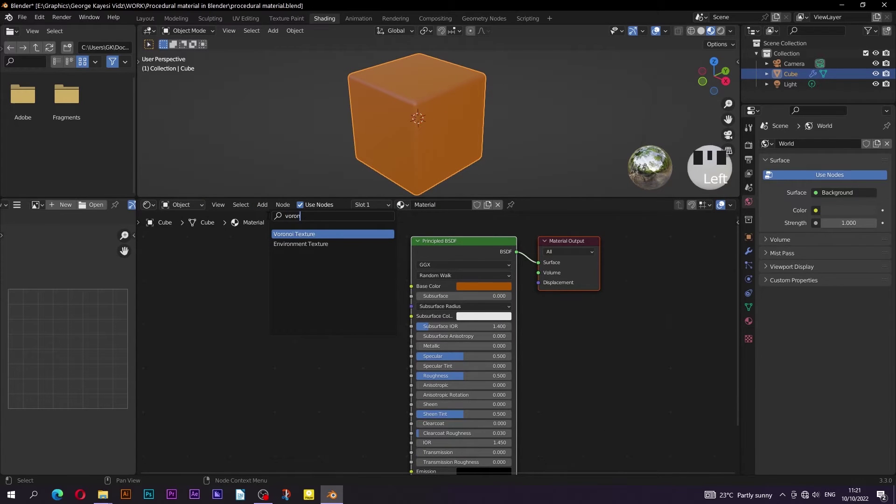
click(292, 236)
click(219, 287)
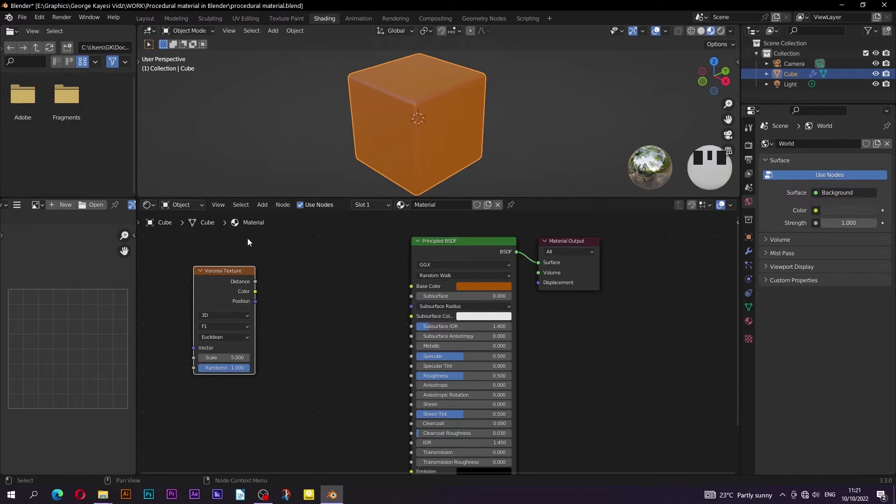
Step: Add a Noise Texture node between the Voronoi Texture and the Principled BSDF
click(260, 205)
click(280, 214)
text(noise)
click(292, 239)
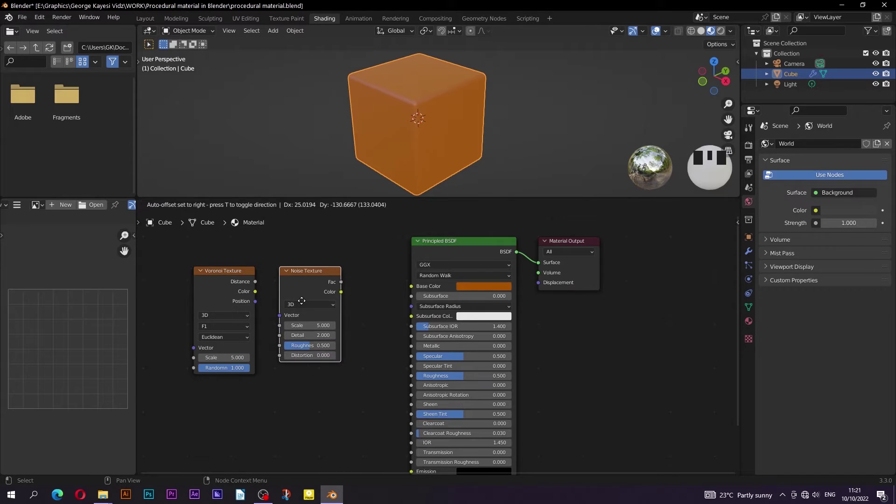
click(301, 301)
Step: Add a ColorRamp node after the Noise Texture and space it out from the Principled BSDF and Material Output nodes
click(262, 204)
click(280, 214)
text(color)
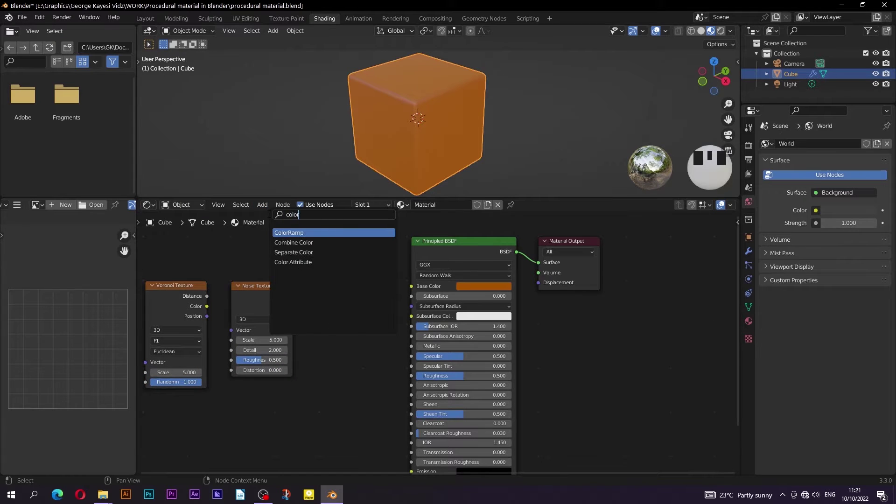
key(Return)
click(324, 302)
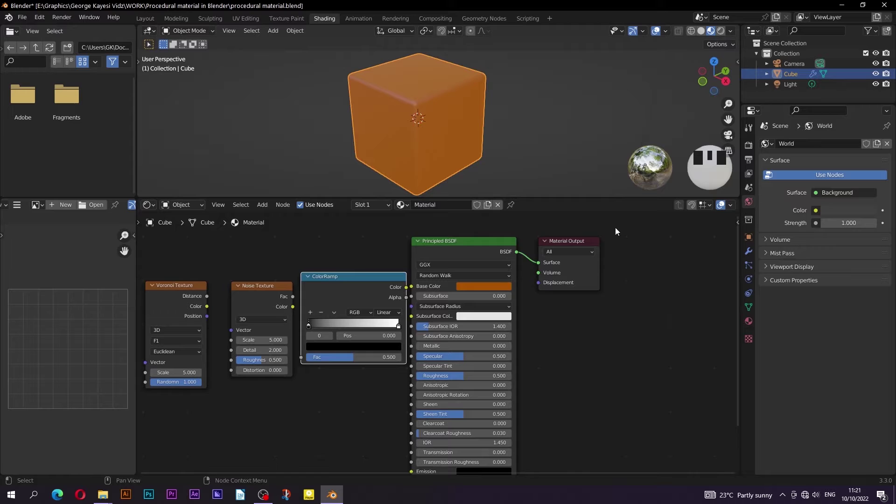
drag(615, 227, 465, 280)
drag(319, 287, 340, 296)
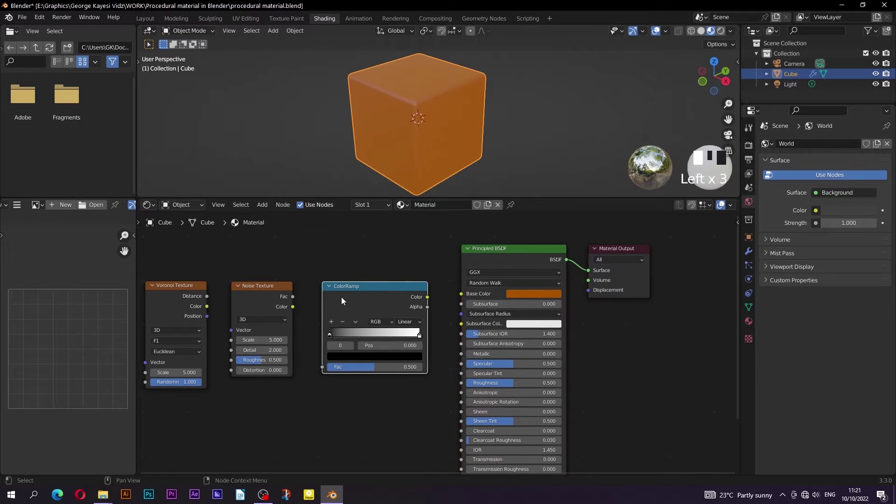
Step: Set the Voronoi Texture's feature output to Distance to Edge
middle_drag(340, 296, 442, 296)
scroll(295, 268, up, 1)
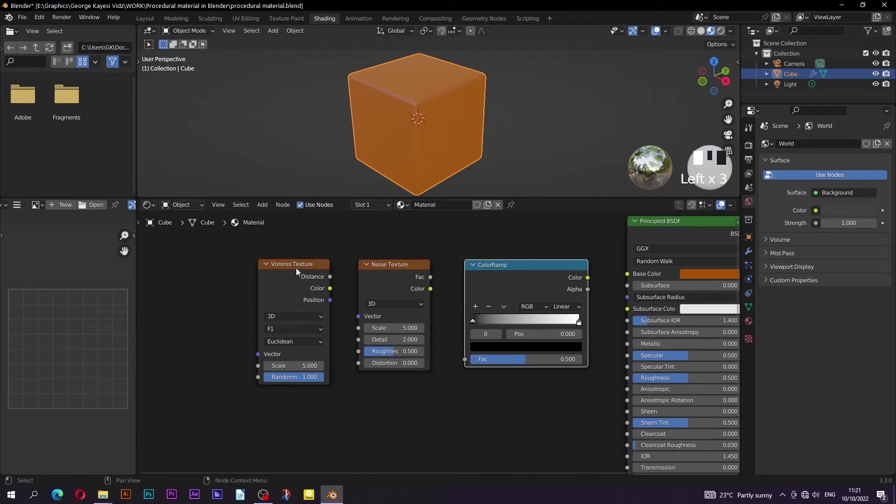
click(295, 264)
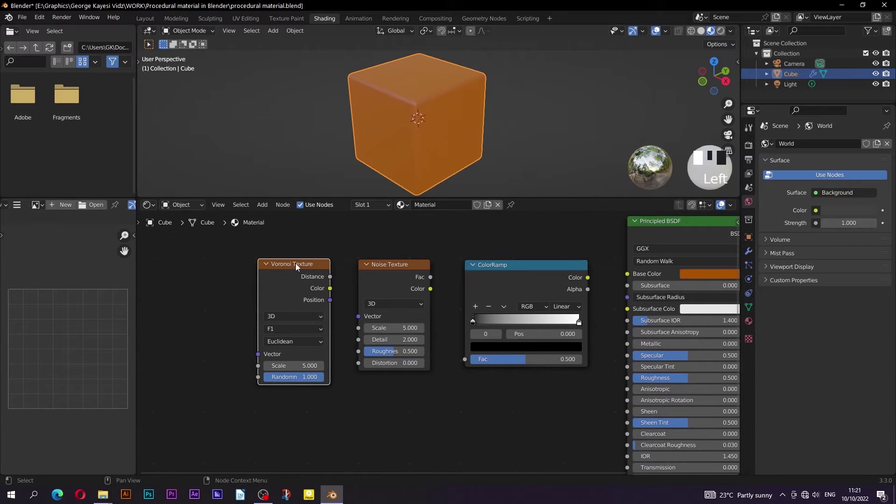
click(285, 330)
click(290, 373)
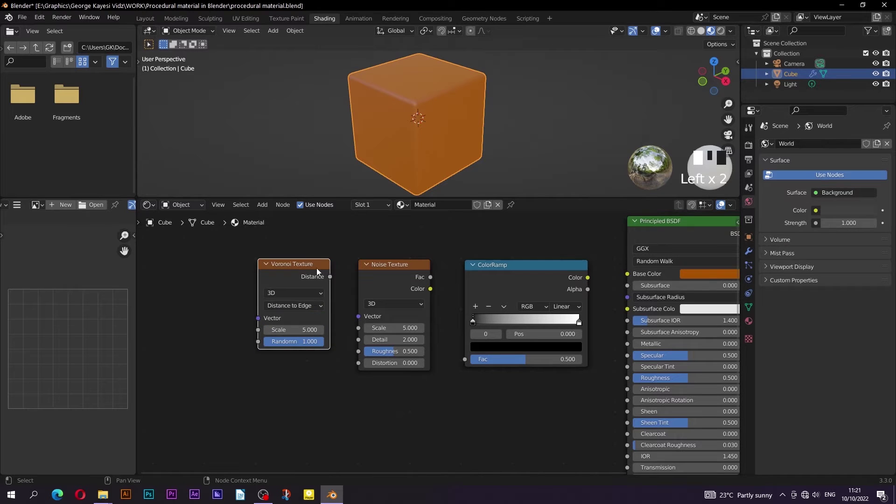
Step: Link the Voronoi Distance output to the Noise Texture's Vector, and the noise Fac output to the ColorRamp's Fac
drag(309, 263, 358, 316)
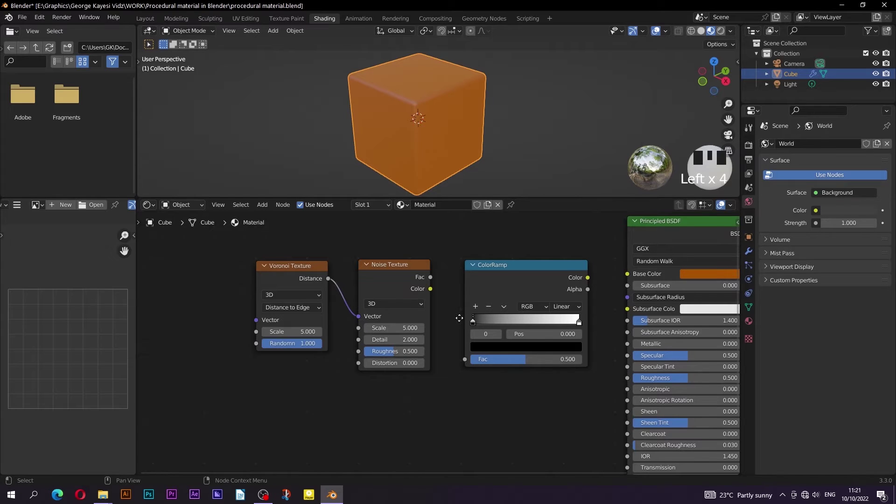
middle_drag(459, 318, 364, 312)
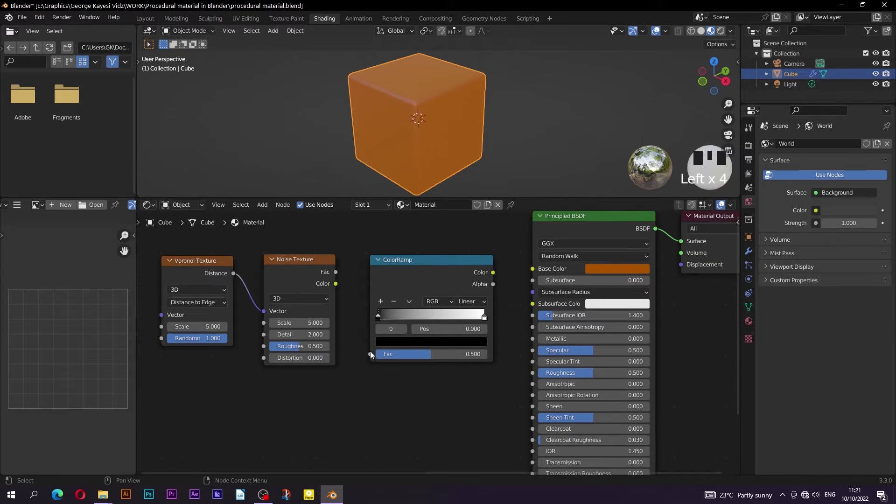
drag(336, 271, 371, 353)
Step: Link the ColorRamp's Color output to both the Specular and Roughness inputs of the Principled BSDF
middle_drag(496, 307, 416, 301)
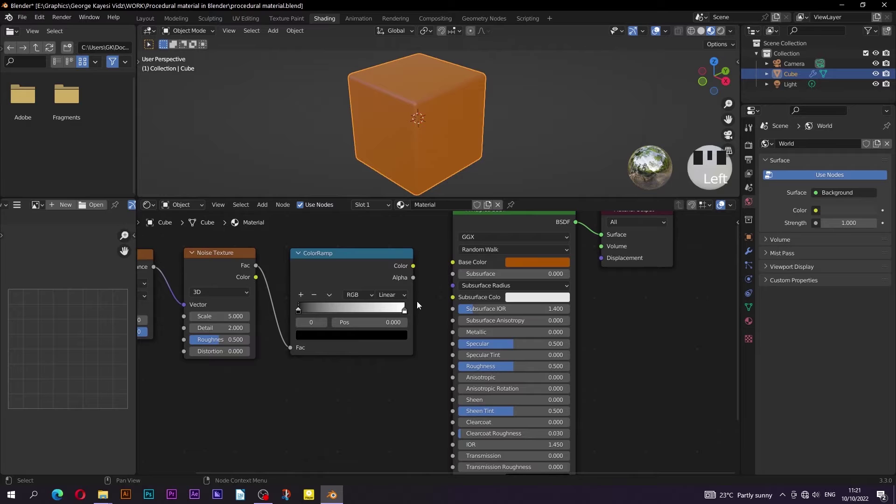
drag(413, 266, 452, 343)
drag(413, 266, 450, 364)
scroll(396, 129, up, 7)
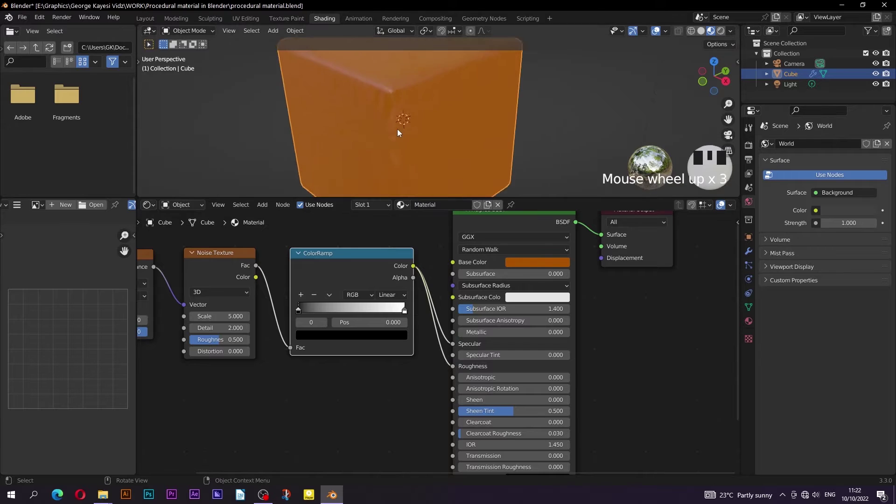
middle_drag(397, 129, 480, 146)
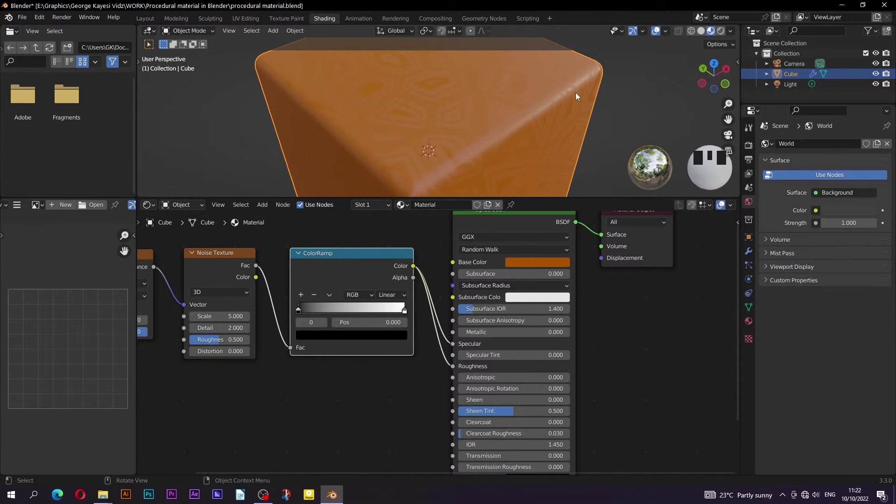
Step: Add Texture Coordinate and Mapping nodes feeding the Voronoi Texture's Vector input
scroll(369, 313, down, 2)
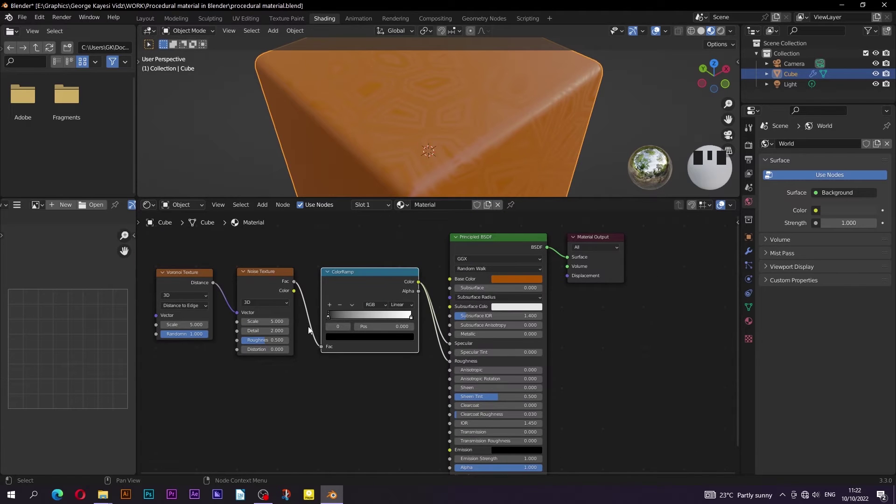
mouse_move(370, 310)
middle_down()
mouse_move(405, 315)
mouse_move(371, 303)
middle_up()
scroll(352, 315, up, 1)
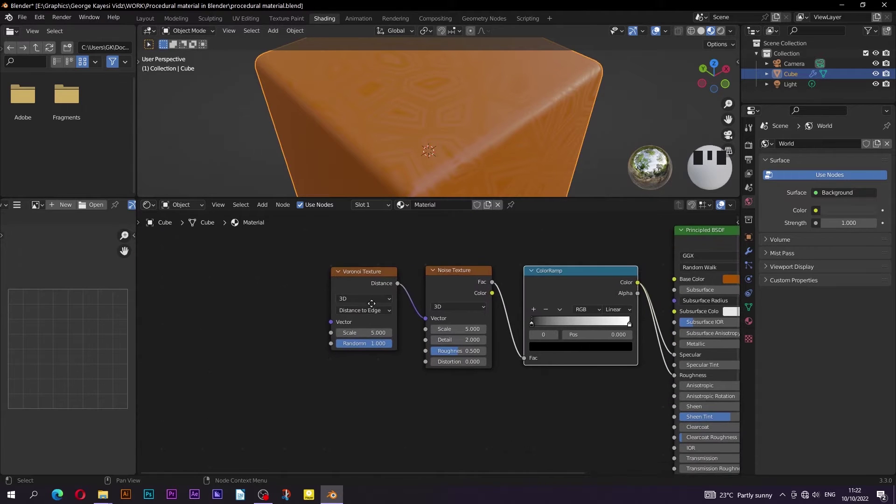
click(358, 272)
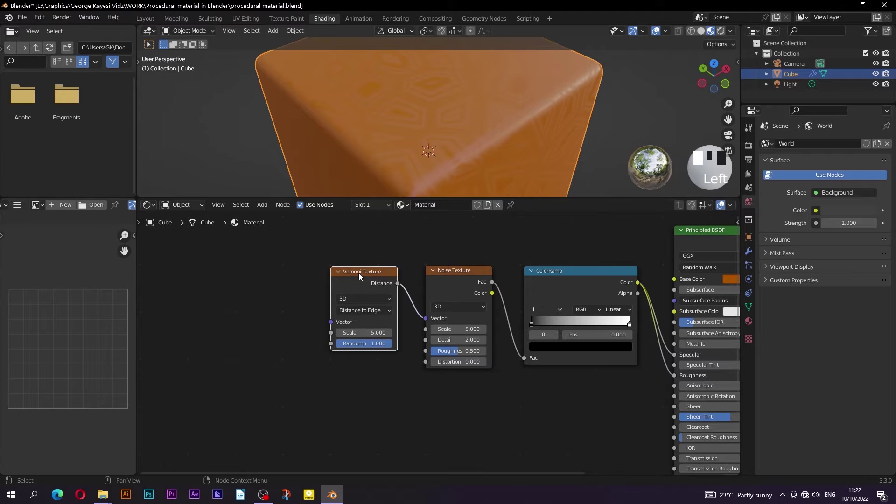
key(ctrl+t)
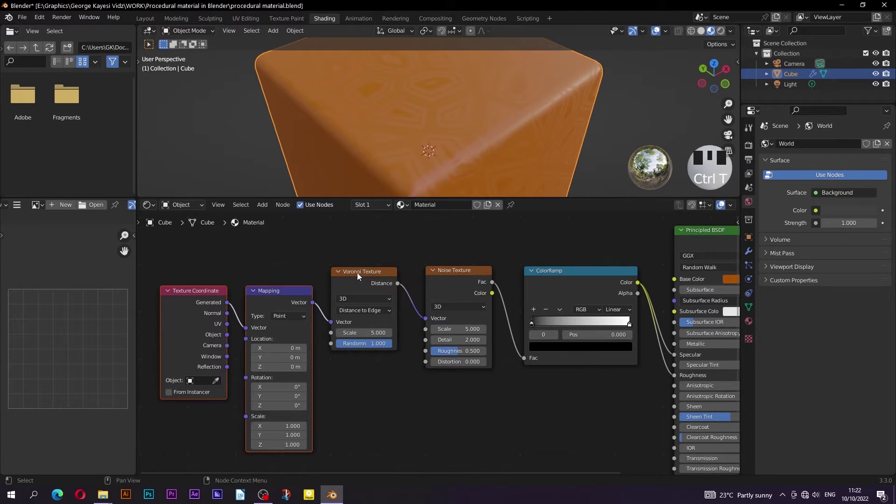
Step: Link the Texture Coordinate's Object output to the Mapping node's Vector input in place of Generated
scroll(217, 333, up, 1)
middle_drag(218, 334, 254, 333)
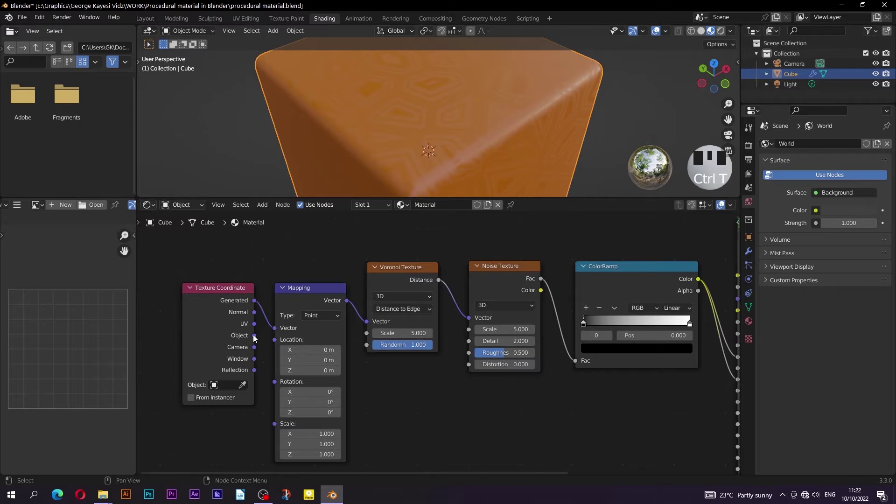
drag(255, 336, 276, 331)
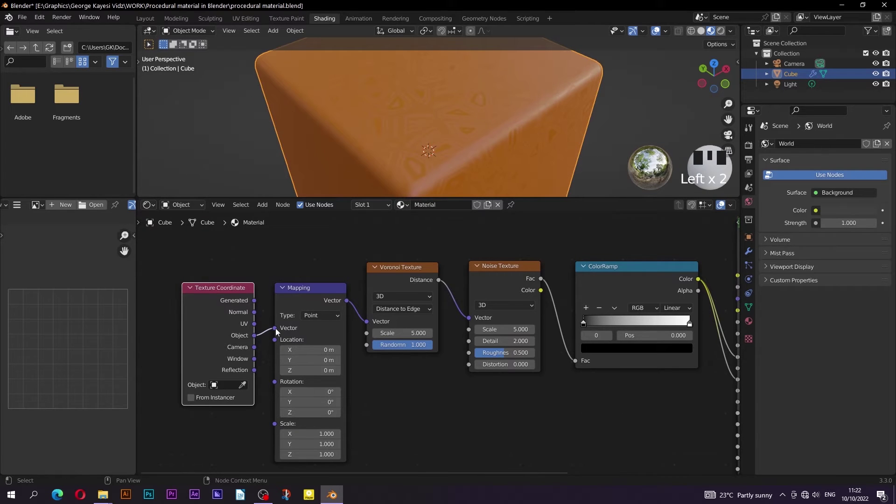
Step: Set the Voronoi Texture's Scale to 6 and its Randomness to 0.2
middle_drag(489, 371, 387, 356)
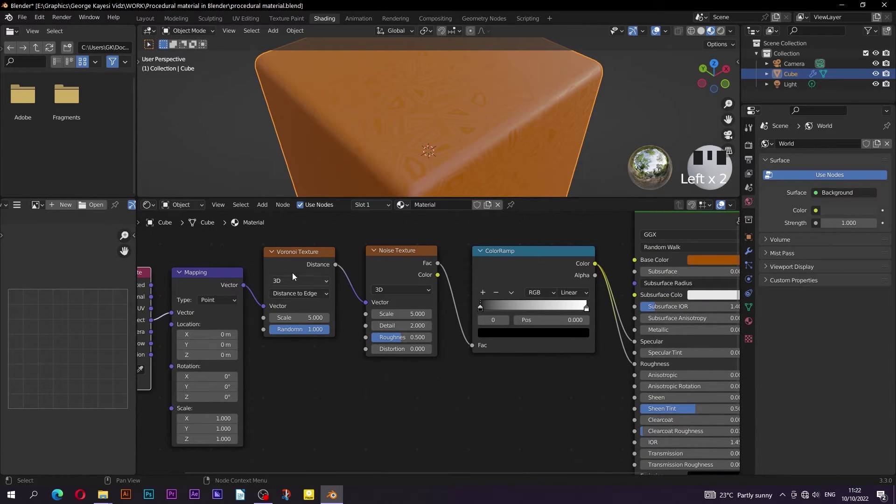
click(326, 317)
drag(295, 332, 252, 332)
mouse_move(496, 158)
middle_down()
mouse_move(468, 159)
mouse_move(495, 152)
middle_up()
scroll(400, 356, up, 3)
middle_drag(399, 355, 367, 354)
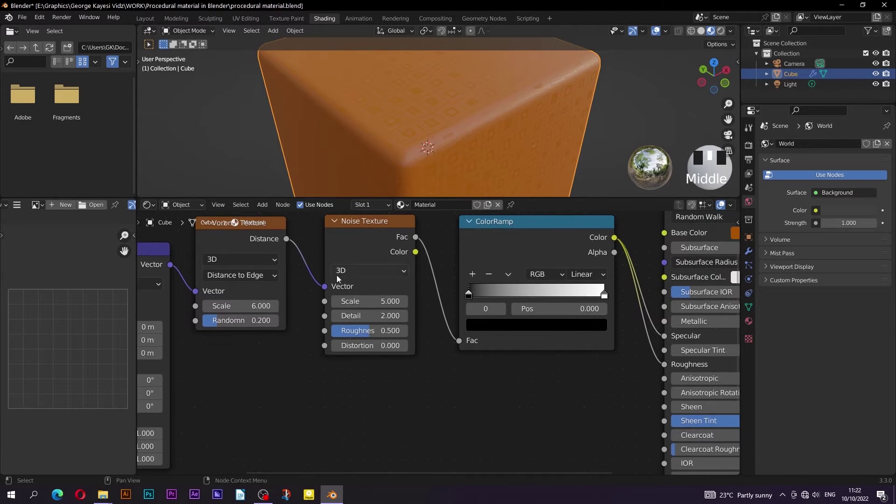
Step: Set the Noise Texture's Scale to 0.6, Detail to 5 and Distortion to -0.1
click(359, 303)
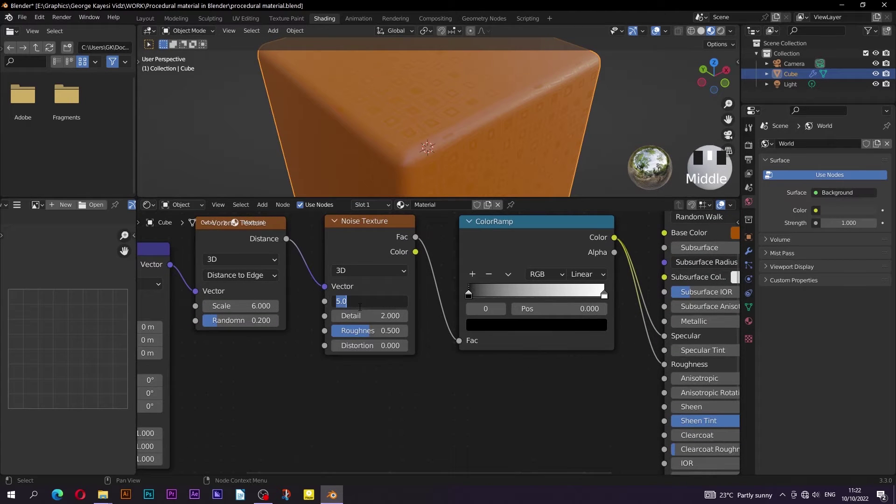
text(.6)
key(Return)
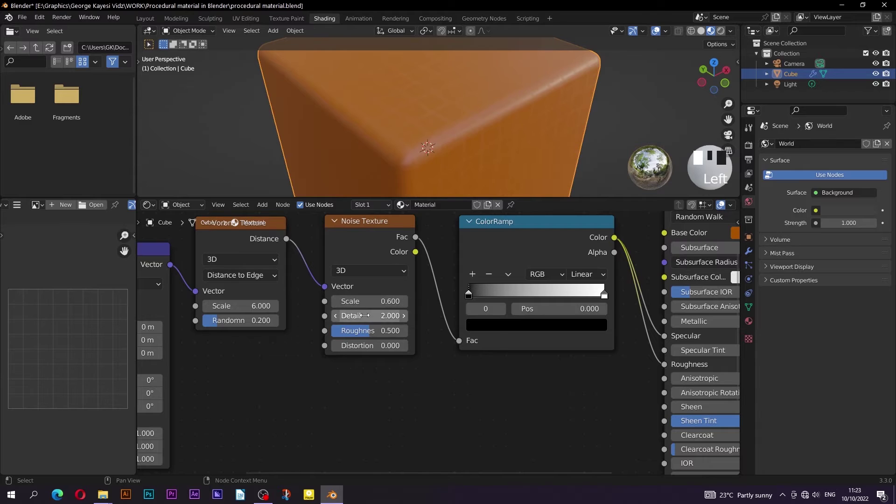
click(366, 316)
text(5)
key(Return)
click(371, 345)
key(BackSpace)
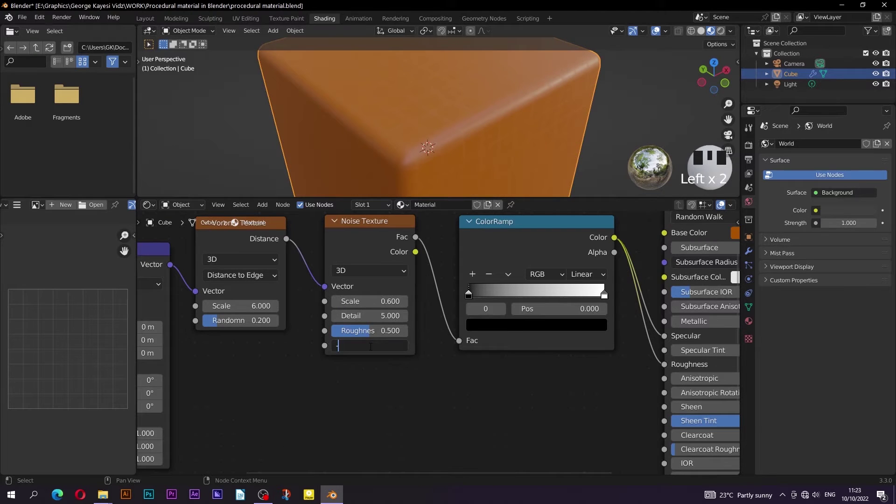
text(-.1)
key(Return)
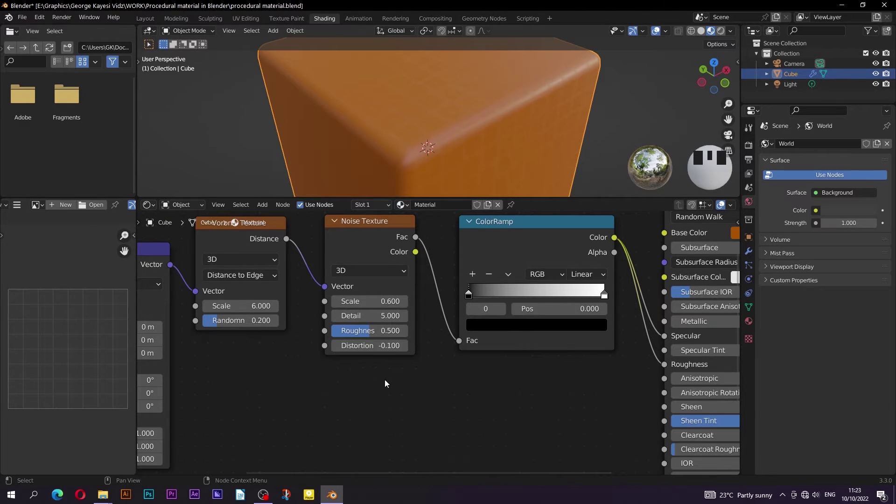
Step: Slide the ColorRamp's black stop to about 0.27 and lighten its colour to a dark grey
scroll(433, 154, down, 2)
middle_drag(433, 145, 468, 151)
scroll(485, 152, up, 7)
scroll(485, 152, down, 2)
scroll(550, 304, up, 1)
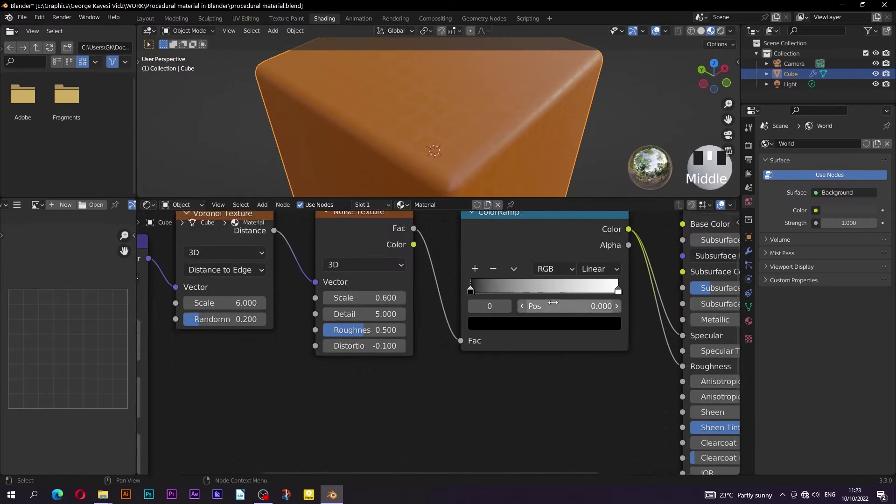
middle_drag(552, 304, 468, 343)
click(390, 329)
drag(390, 328, 426, 337)
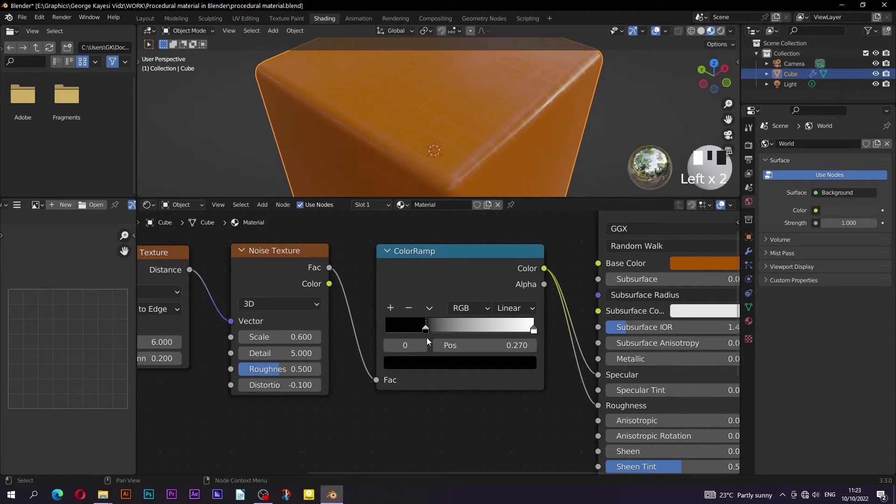
click(438, 363)
drag(504, 234, 503, 232)
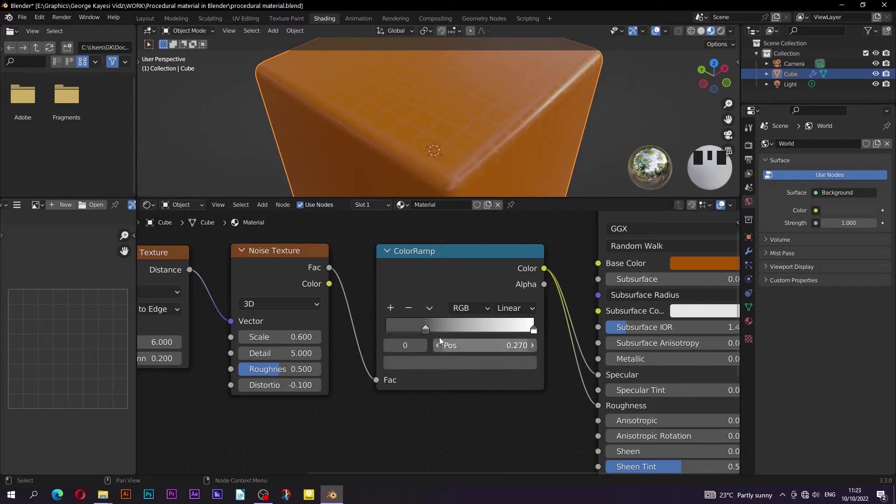
Step: Set the position of the ColorRamp's dark grey stop to 0.45
click(427, 329)
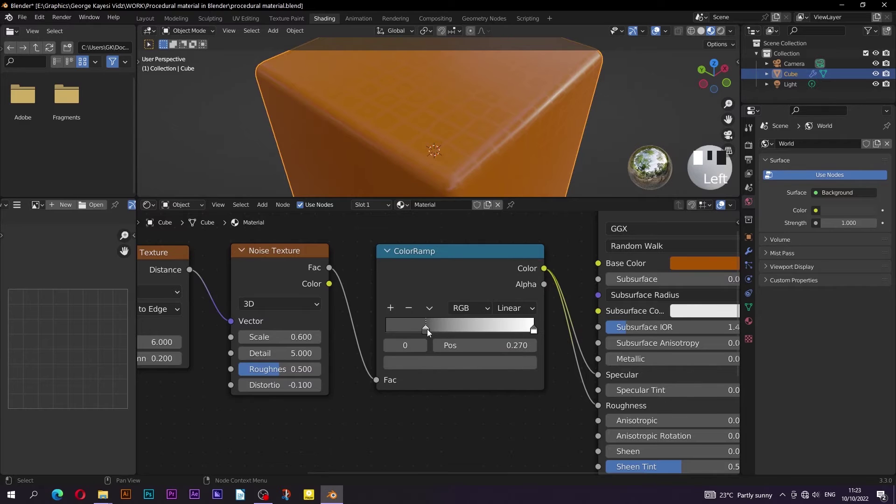
click(490, 345)
text(.)
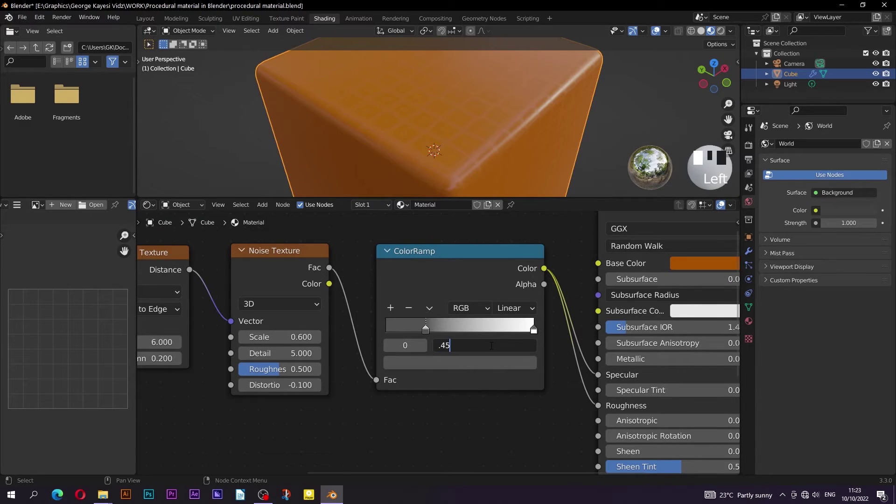
text(45)
key(Return)
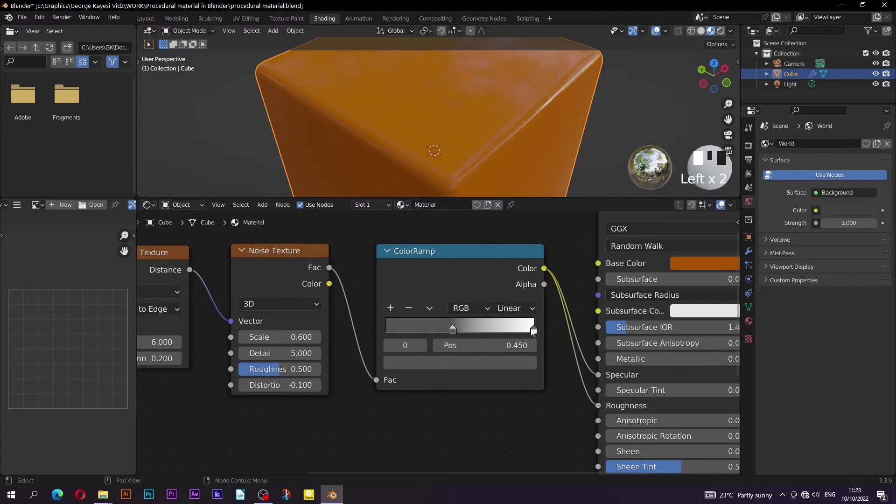
Step: Move the ColorRamp's white stop to position 0.55
drag(533, 331, 465, 341)
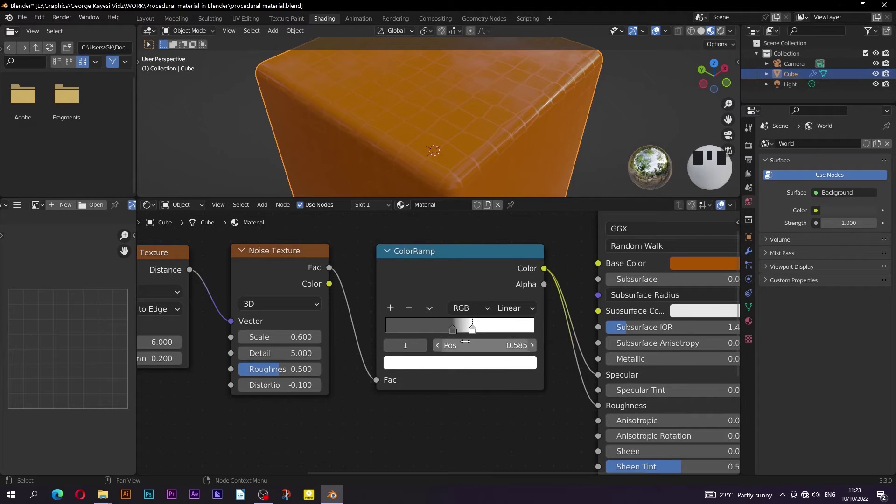
click(494, 346)
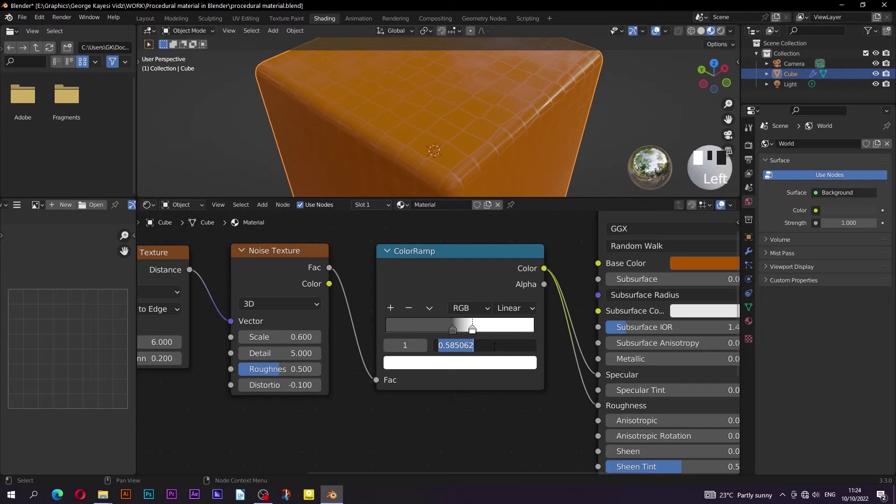
text(.)
text(55)
key(Return)
Step: Lighten the ColorRamp's dark grey stop to a mid grey with an HSV value of about 0.253
click(450, 330)
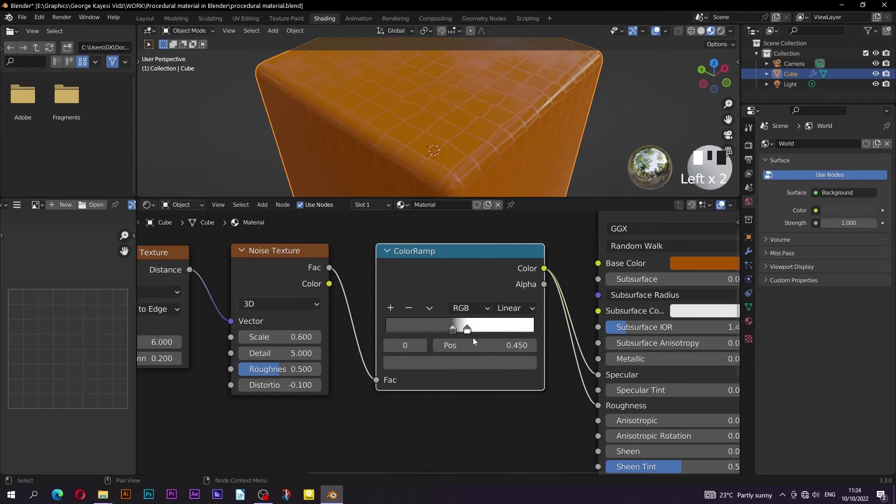
middle_drag(474, 154, 440, 166)
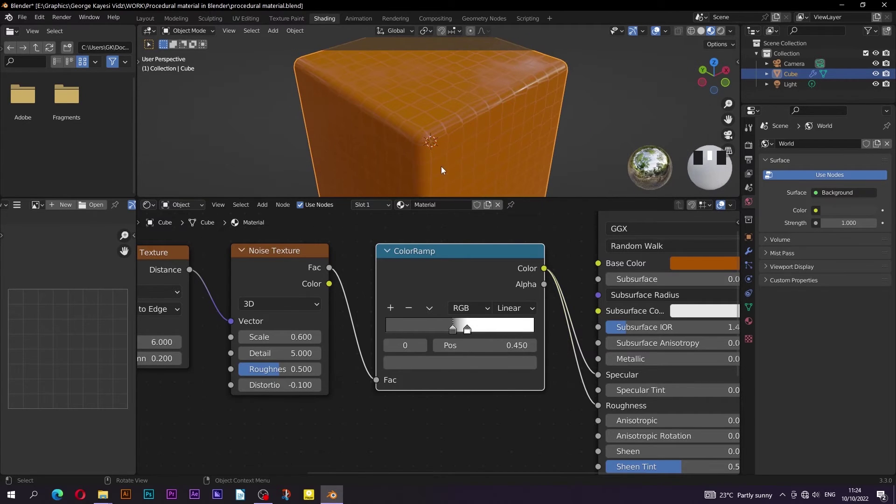
click(456, 360)
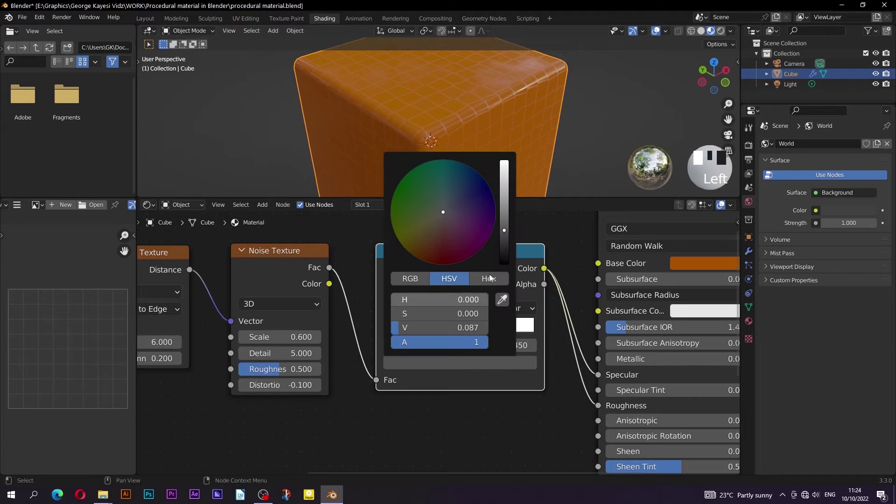
drag(434, 327, 459, 328)
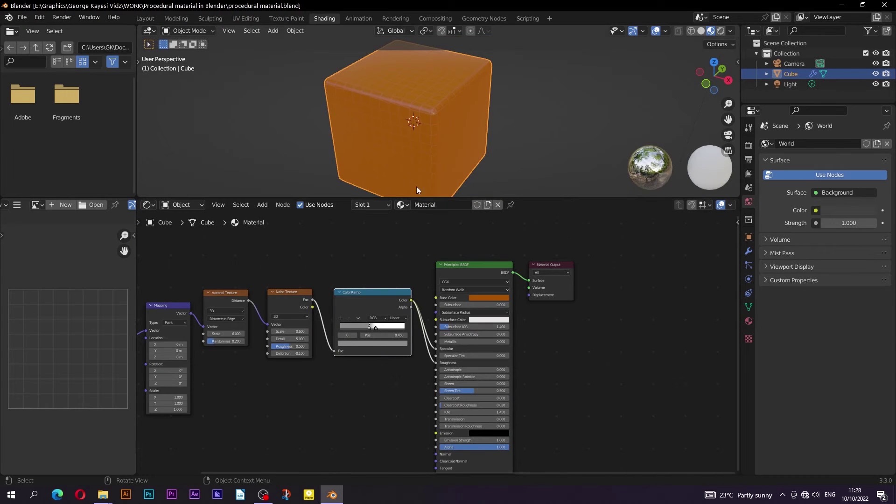
Step: Darken the Principled BSDF's orange Base Color to a deep brown
scroll(500, 281, up, 3)
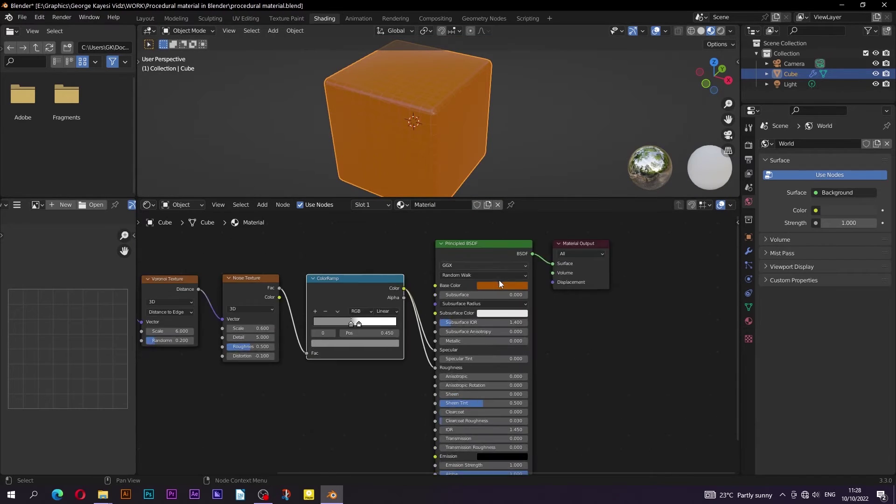
middle_drag(499, 281, 445, 313)
click(449, 316)
drag(496, 223, 496, 231)
middle_drag(389, 100, 449, 81)
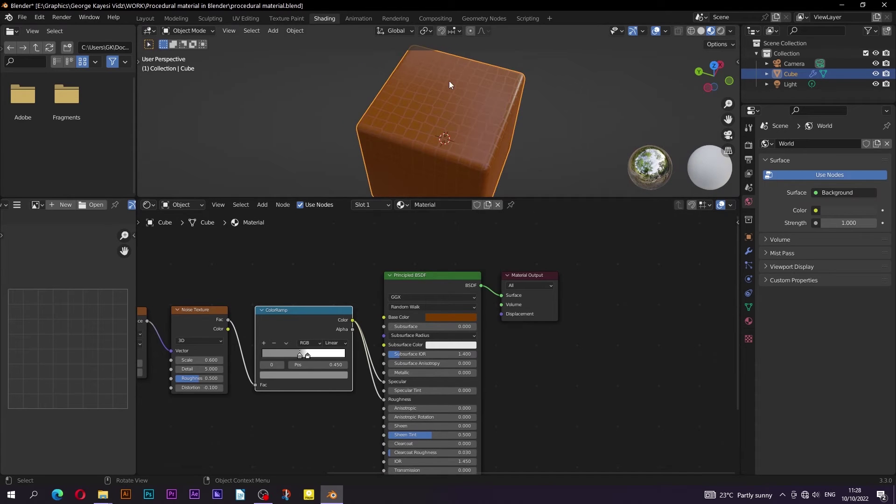
Step: Move the Material Output away to make room and place a duplicate of the Principled BSDF beside the original, slightly lower
scroll(328, 326, down, 1)
middle_drag(327, 326, 389, 316)
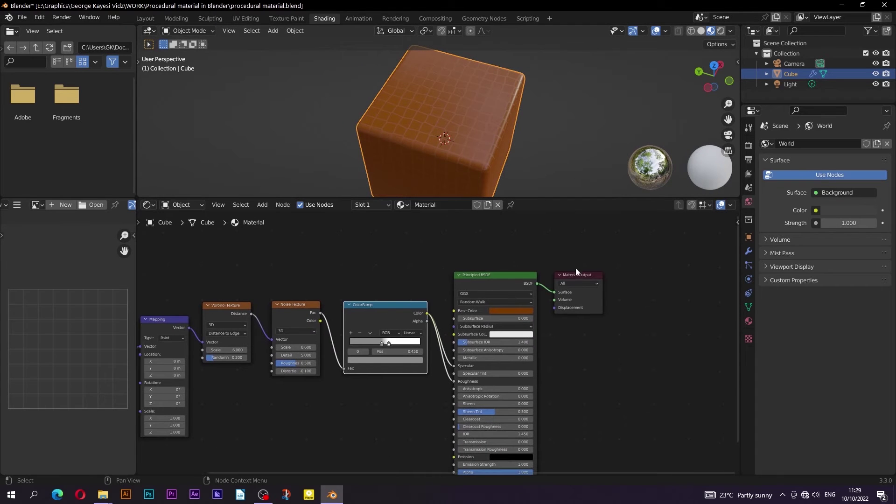
drag(575, 271, 619, 261)
middle_drag(506, 270, 436, 266)
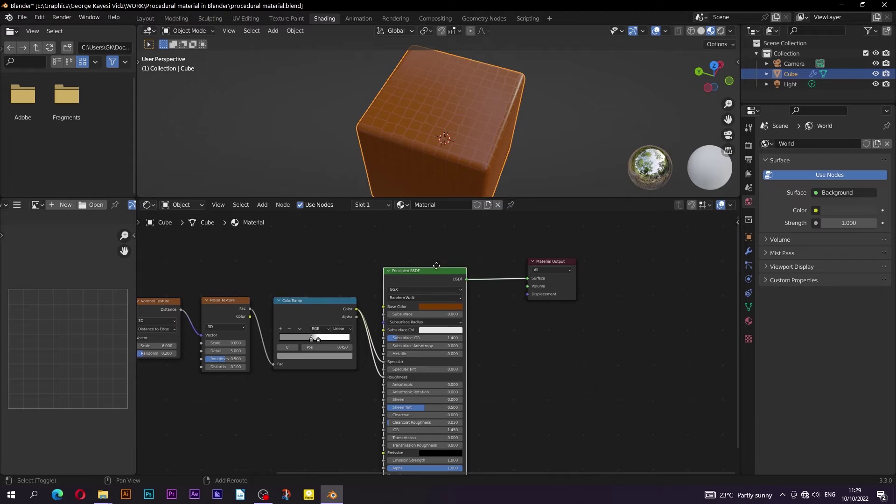
key(shift+d)
click(519, 323)
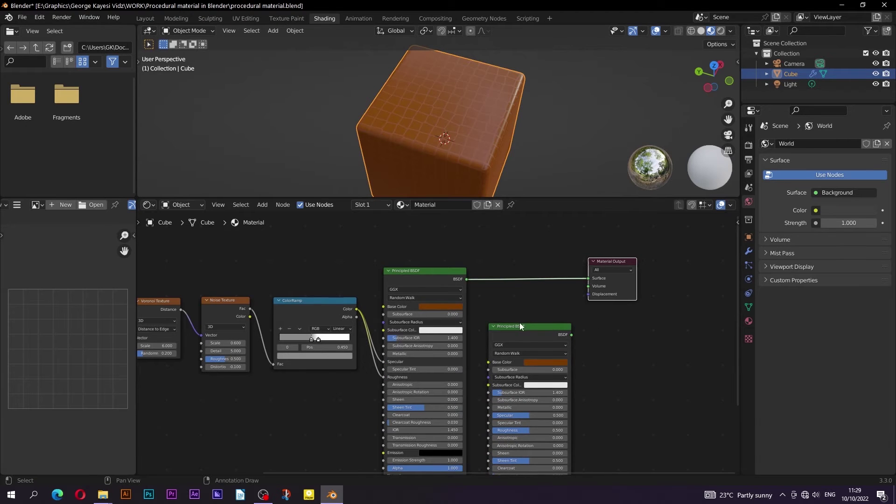
Step: Change the duplicated Principled BSDF's Base Color to white, with full value and zero saturation
click(544, 362)
drag(583, 293, 583, 262)
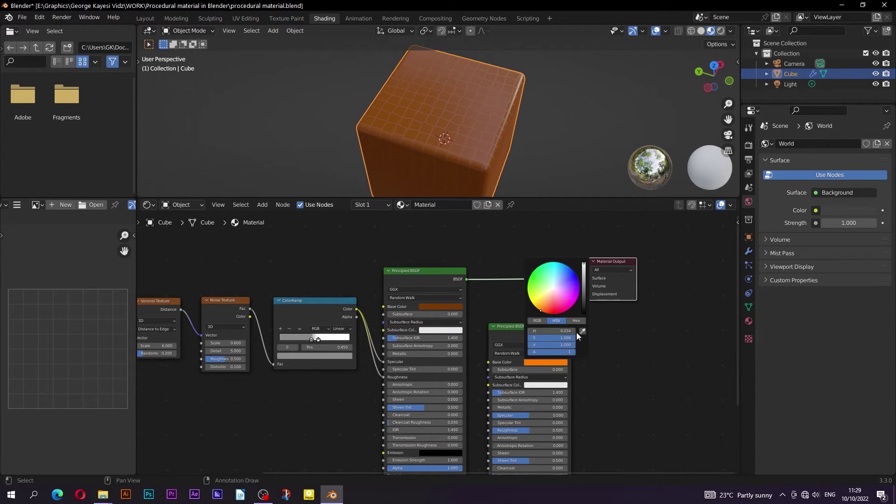
drag(568, 338, 528, 338)
Step: Insert a Mix Shader between the brown Principled BSDF and the Material Output, and link the white BSDF to its second Shader input
scroll(564, 340, up, 1)
middle_drag(564, 341, 460, 355)
click(263, 206)
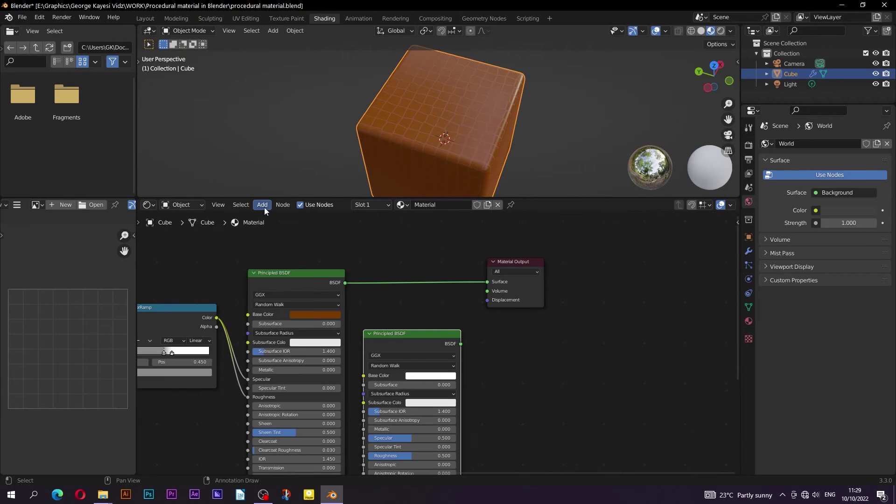
click(271, 218)
text(mix)
click(289, 247)
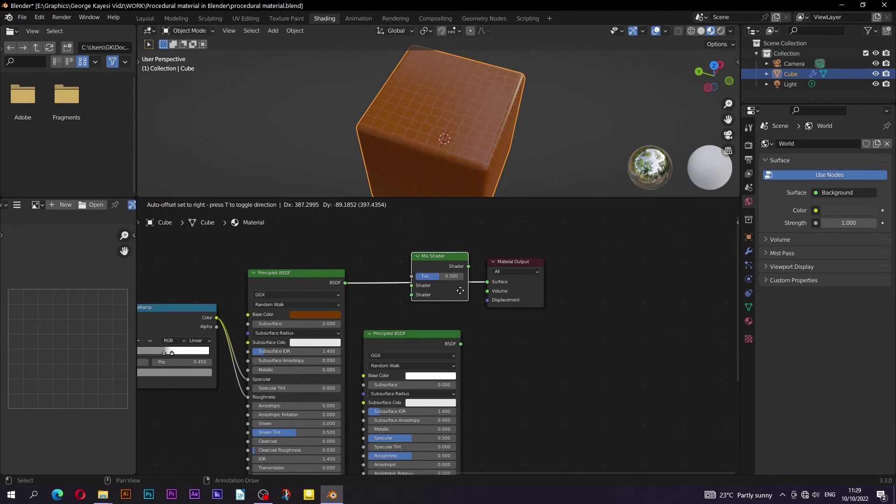
click(459, 289)
drag(461, 345, 398, 294)
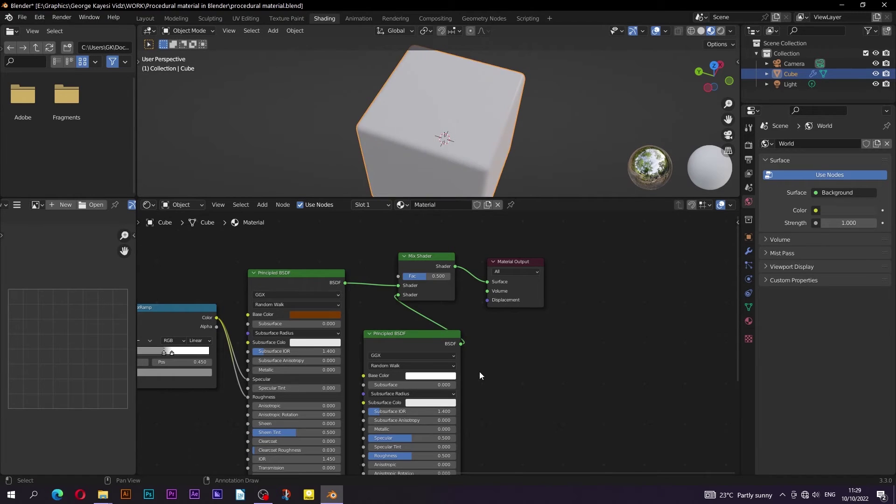
Step: Duplicate the Noise Texture above the node chain and link the Mapping node's Vector output to the copy's Vector input
scroll(480, 376, down, 6)
middle_drag(405, 350, 553, 372)
scroll(224, 326, up, 2)
click(397, 349)
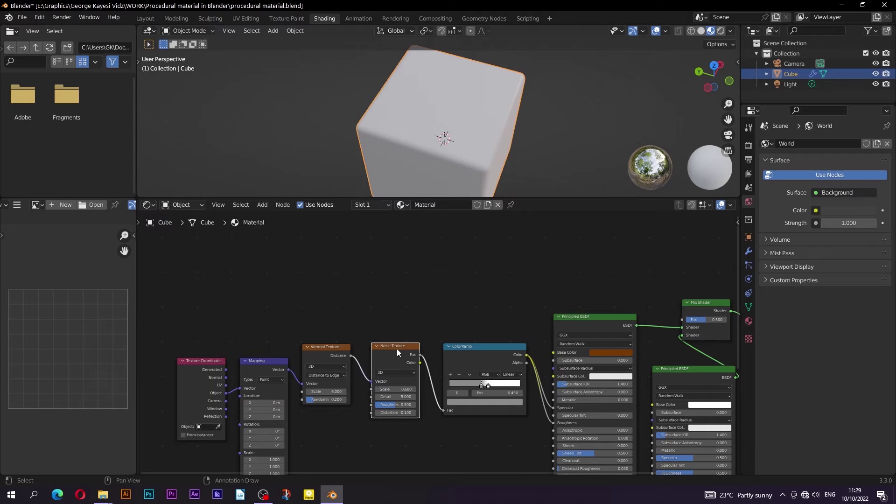
key(shift+d)
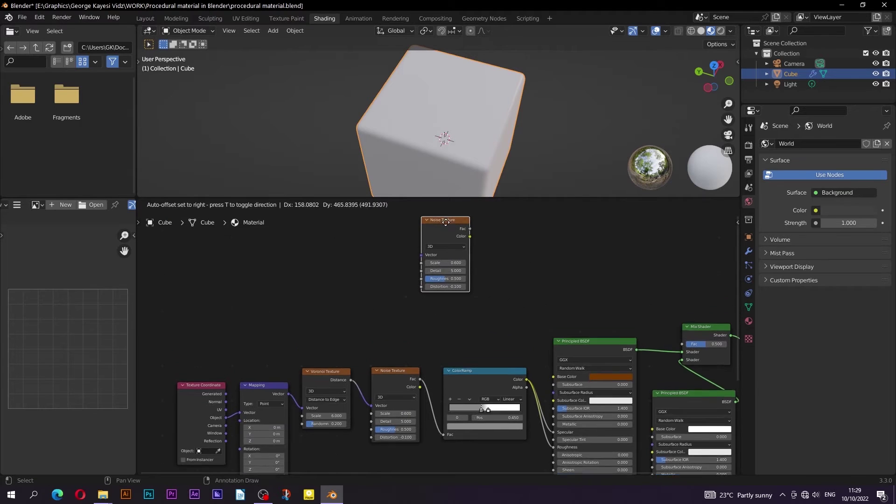
click(441, 224)
drag(442, 232, 447, 283)
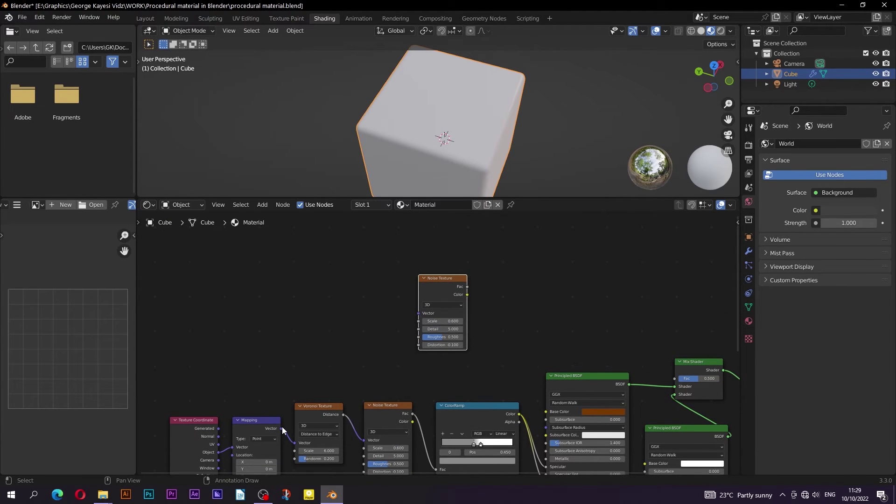
drag(281, 428, 418, 313)
Step: Duplicate the ColorRamp and place the copy beside the duplicated Noise Texture
middle_drag(478, 313, 376, 289)
click(382, 380)
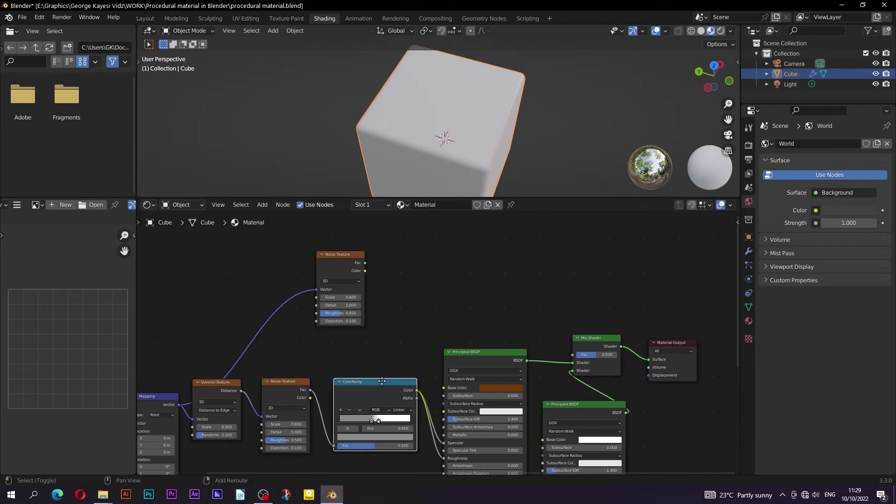
key(shift+d)
click(434, 246)
Step: Set the copied ColorRamp's grey stop to black and link the duplicated Noise Texture's Fac output to its Fac input
scroll(408, 273, up, 3)
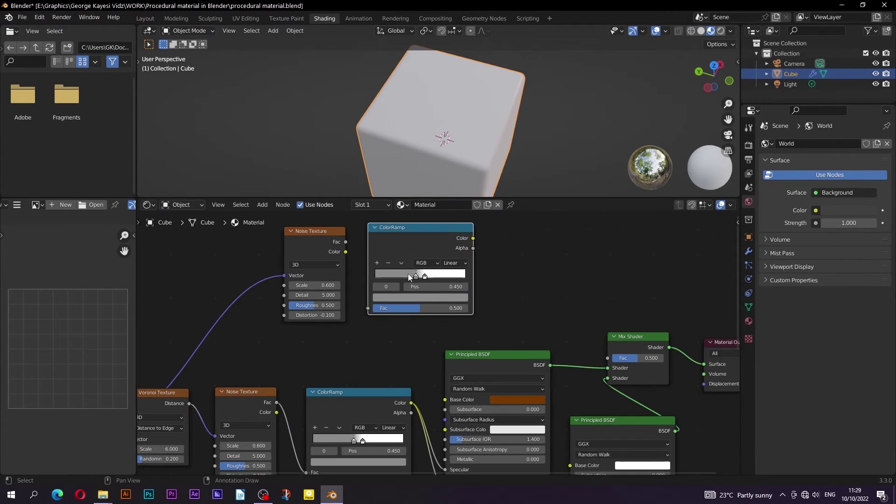
click(424, 308)
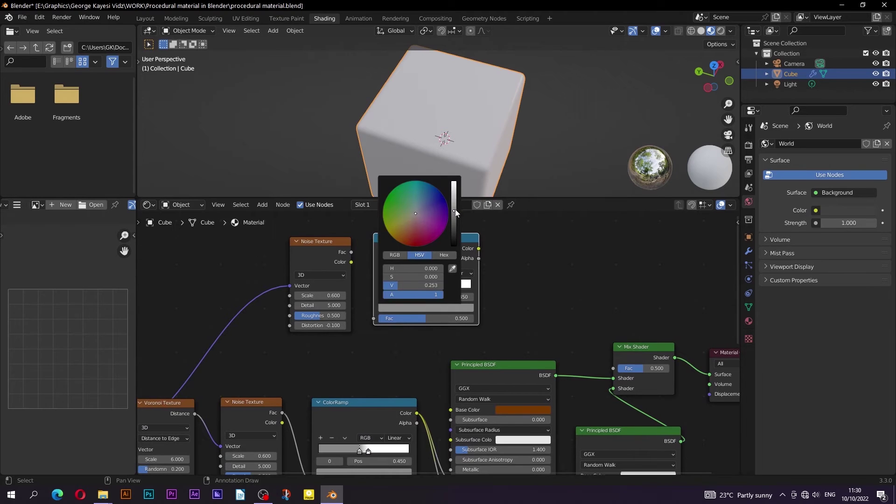
drag(455, 209, 455, 255)
click(545, 294)
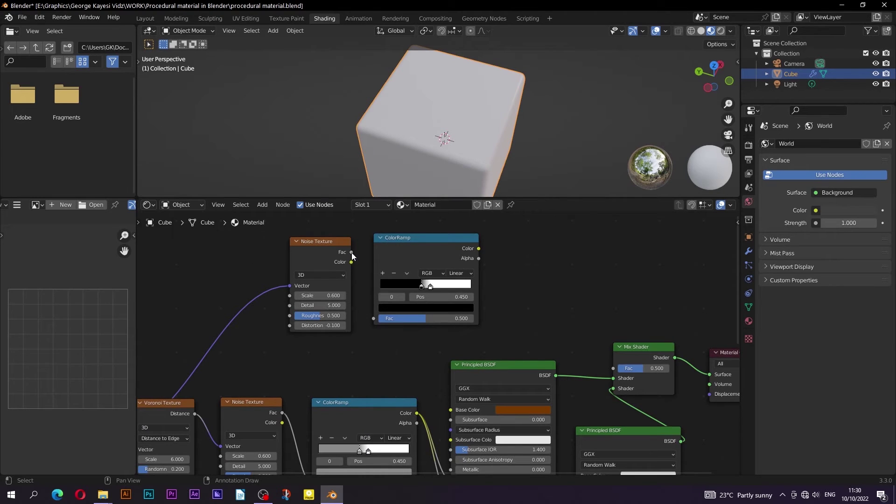
drag(351, 253, 373, 318)
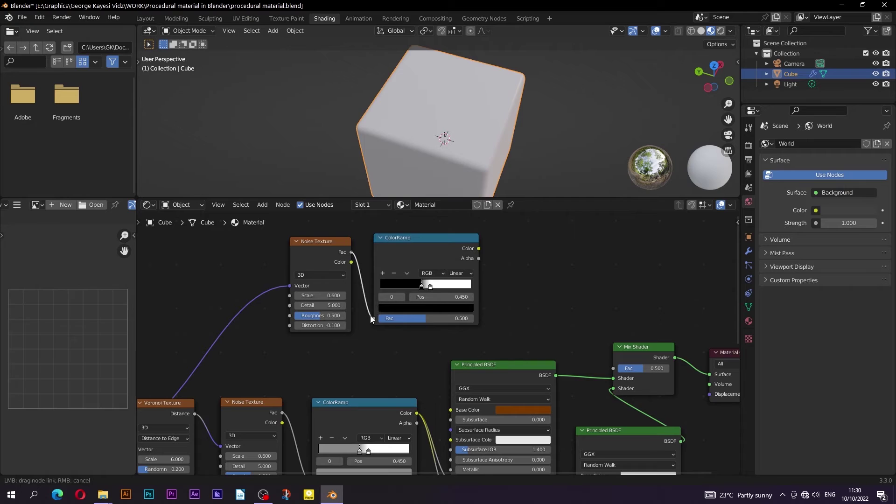
Step: Link the duplicated ColorRamp's Color output to the Mix Shader's Fac input
middle_drag(505, 307, 441, 297)
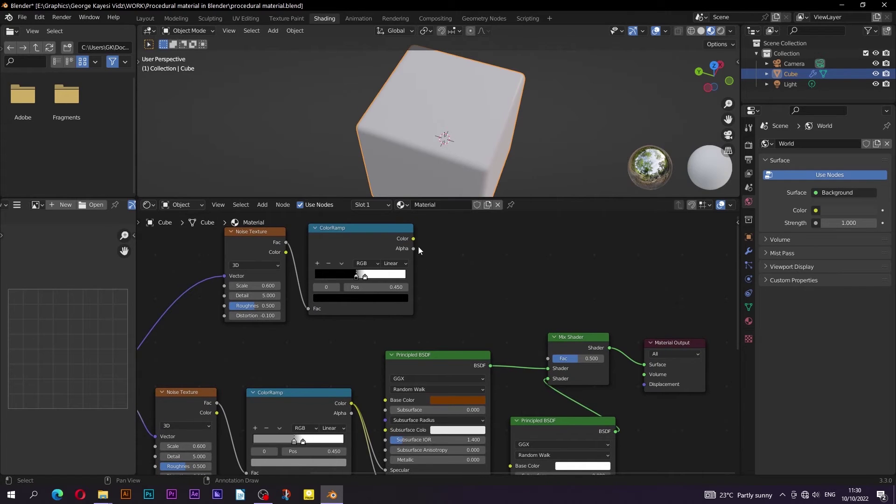
drag(413, 239, 547, 359)
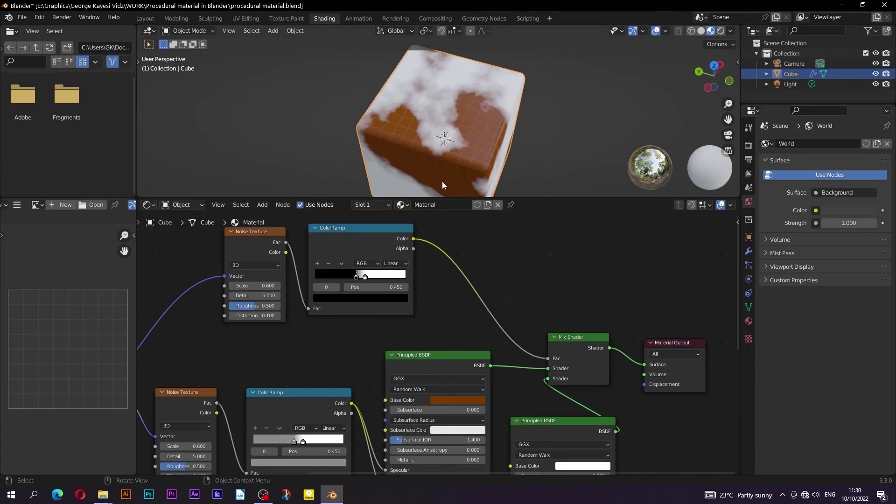
middle_drag(442, 181, 438, 129)
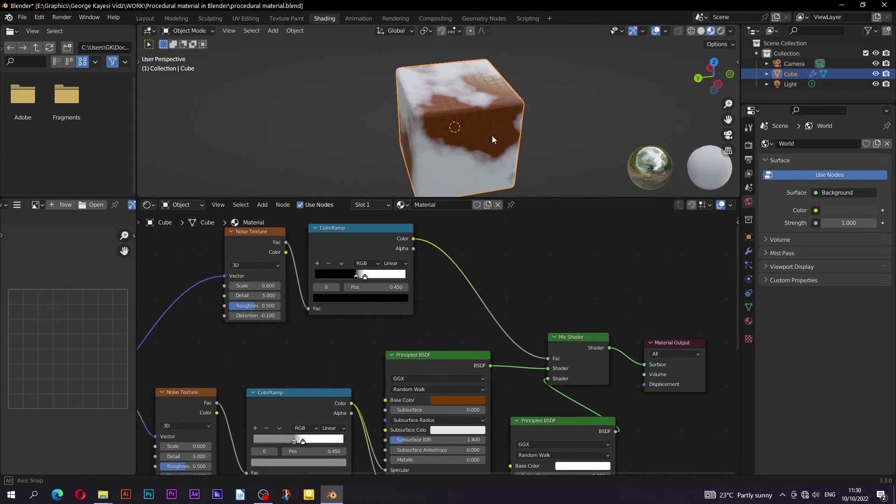
mouse_move(491, 135)
middle_down()
mouse_move(465, 125)
mouse_move(503, 118)
mouse_move(474, 136)
middle_up()
Step: Set the white Principled BSDF's Metallic to 1.000 and lower its Roughness to about 0.17
scroll(502, 411, down, 1)
middle_drag(520, 445, 465, 342)
drag(465, 342, 555, 340)
drag(513, 369, 474, 369)
middle_drag(441, 107, 337, 133)
scroll(341, 140, up, 2)
Step: Reverse the duplicated ColorRamp so white comes before black, and set the black stop's position to 0.470
middle_drag(347, 267, 396, 420)
scroll(374, 355, down, 3)
middle_drag(360, 314, 413, 324)
scroll(413, 325, up, 6)
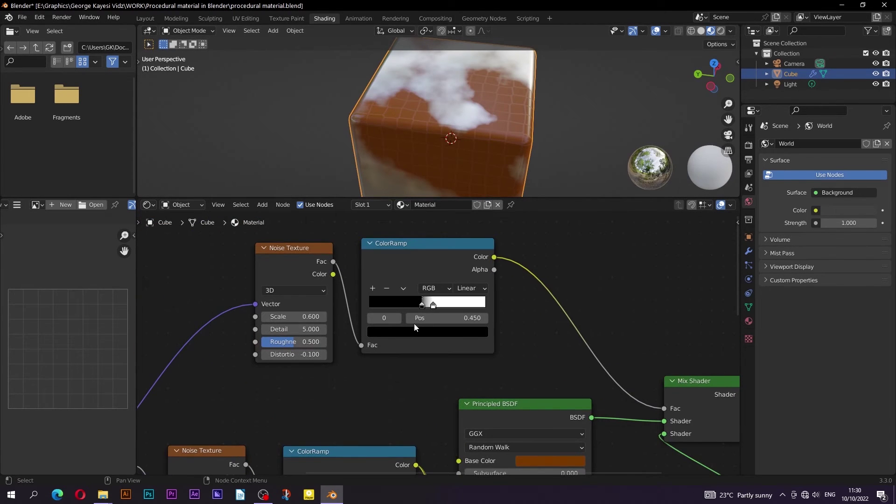
mouse_move(433, 307)
mouse_down()
mouse_move(404, 313)
mouse_move(425, 308)
mouse_up()
click(430, 318)
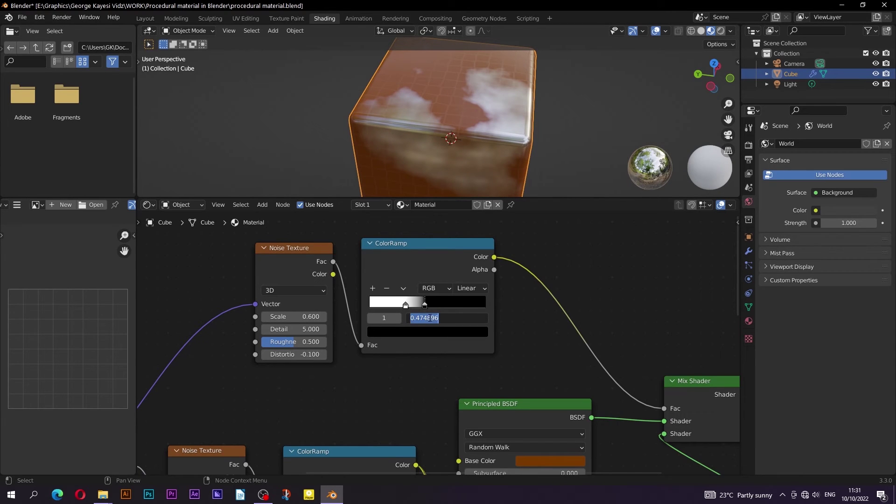
key(Return)
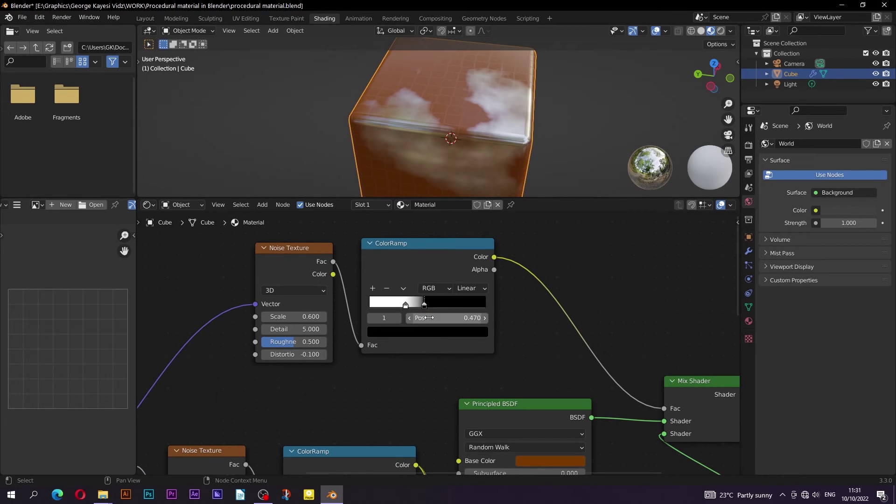
Step: Set the white stop's position on the duplicated ColorRamp to 0.450
click(405, 303)
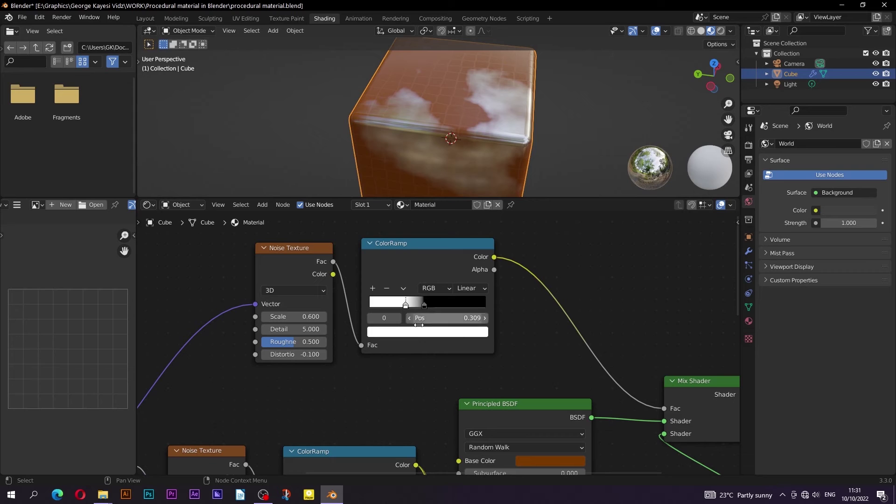
click(449, 320)
text(.45)
key(Return)
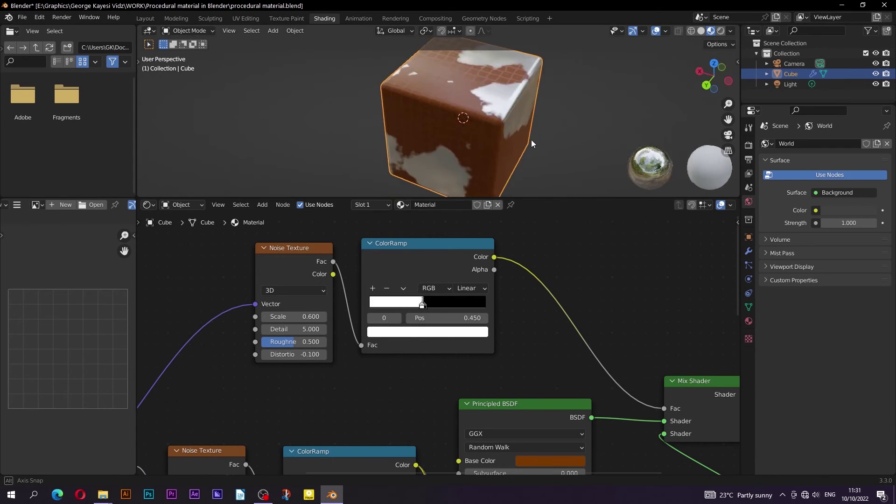
Step: Set the upper Noise Texture's Scale to 0.2 and its Detail to 8
scroll(307, 305, up, 1)
middle_drag(307, 305, 366, 301)
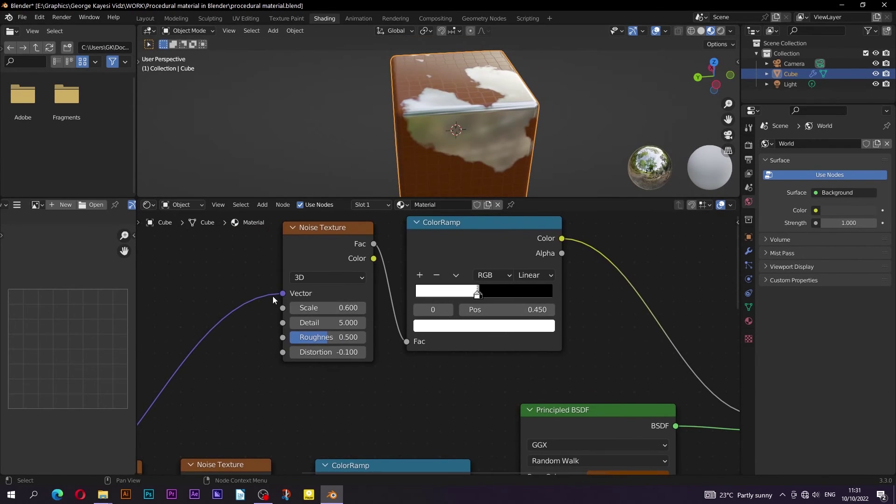
click(321, 308)
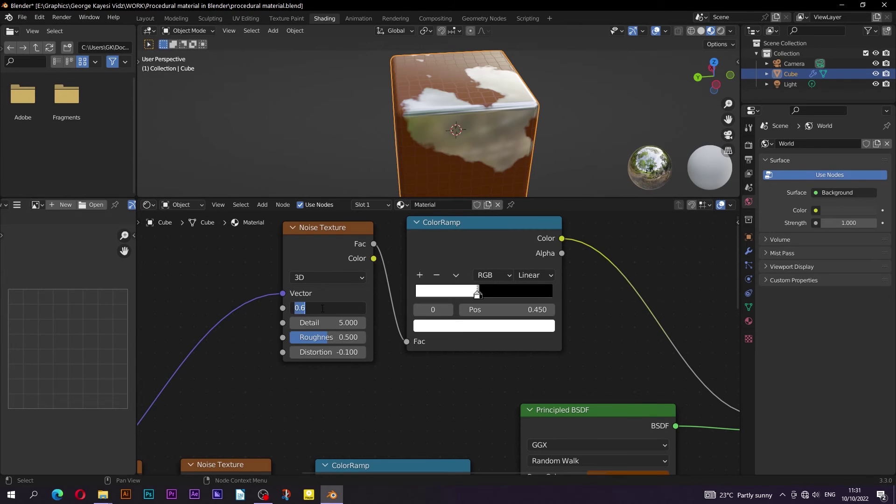
text(.2)
key(Return)
double_click(322, 322)
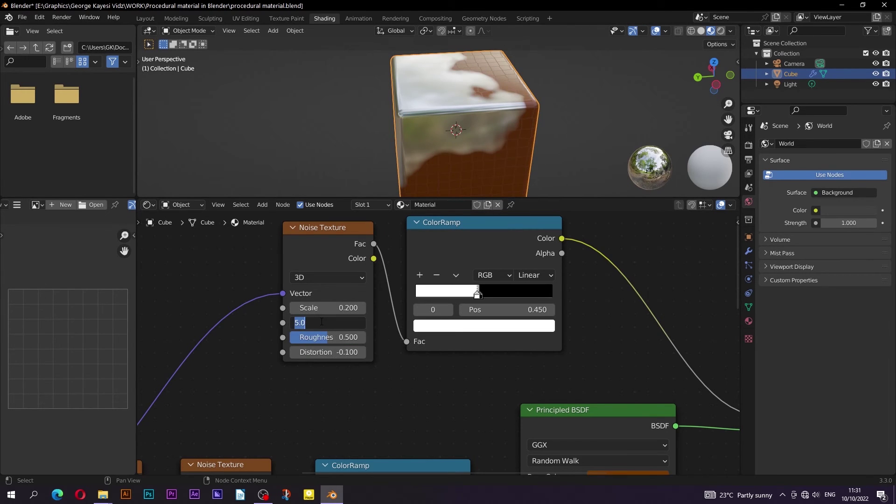
text(8)
key(Return)
Step: Set the upper Noise Texture's Roughness to 1 and its Distortion to 0
drag(332, 338, 368, 338)
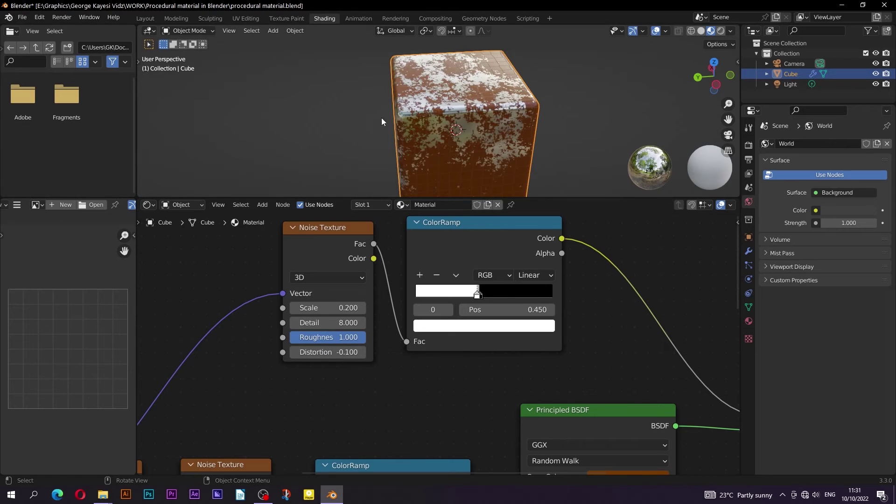
middle_drag(394, 124, 432, 146)
drag(348, 337, 340, 337)
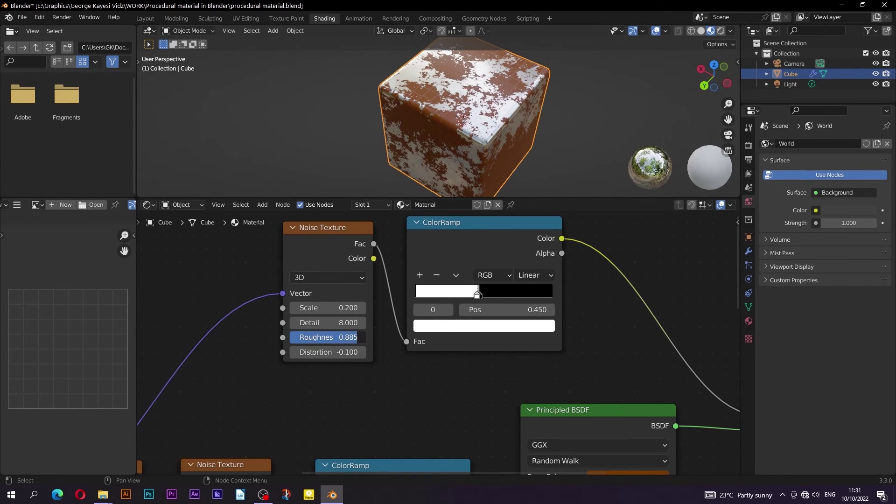
text(1)
key(Return)
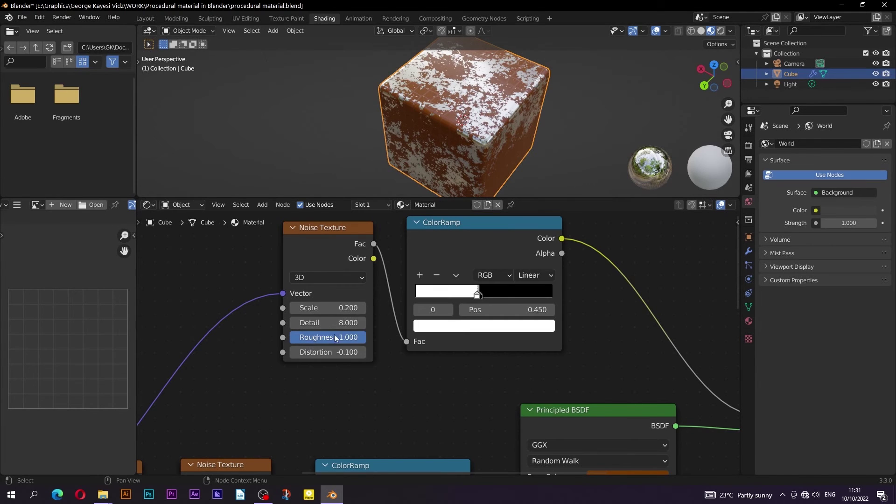
click(326, 352)
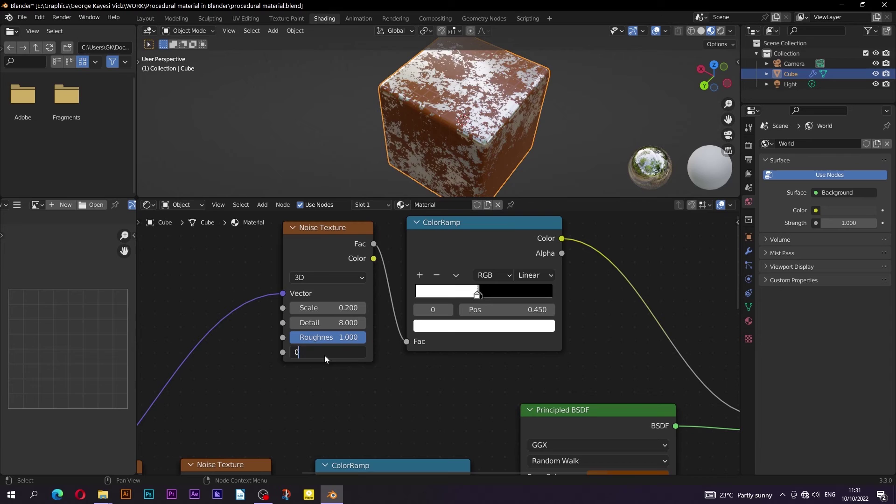
key(Return)
middle_drag(409, 102, 329, 80)
scroll(390, 149, down, 2)
Step: Move the Texture Coordinate and Mapping nodes upward to tidy the start of the node chain
scroll(365, 348, down, 7)
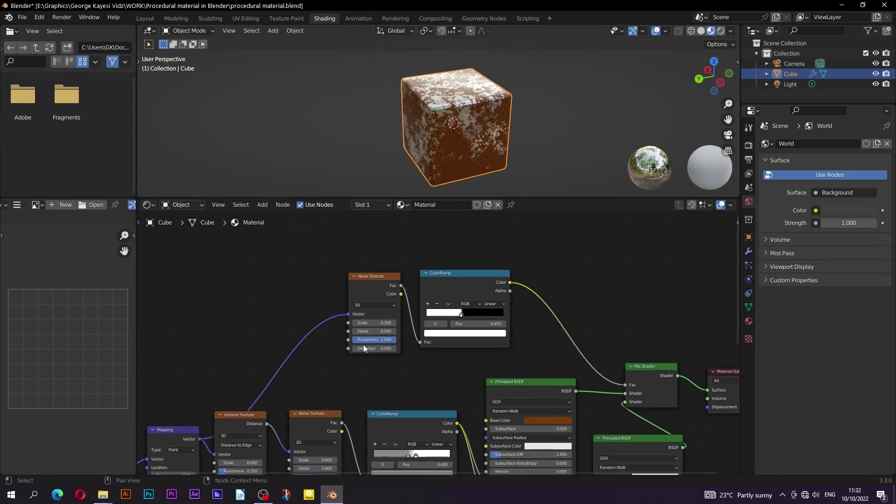
middle_drag(365, 348, 511, 298)
middle_drag(282, 380, 323, 292)
drag(306, 274, 305, 260)
drag(364, 275, 357, 244)
drag(307, 262, 298, 239)
Step: Add a Value node and place it below the Texture Coordinate node
key(shift+a)
click(275, 213)
text(val)
click(279, 232)
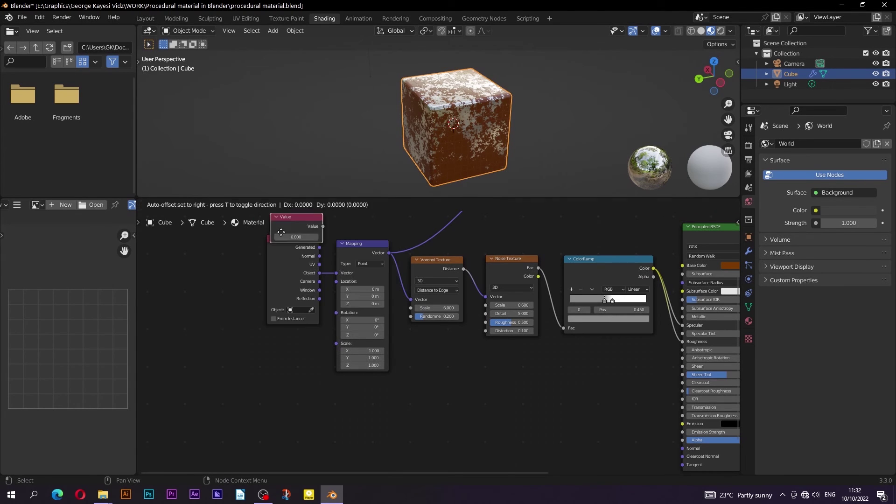
click(251, 366)
scroll(250, 399, up, 4)
drag(223, 348, 237, 342)
click(238, 341)
Step: Set the Value node to 1 and link its output to the Mapping node's Scale input
click(229, 375)
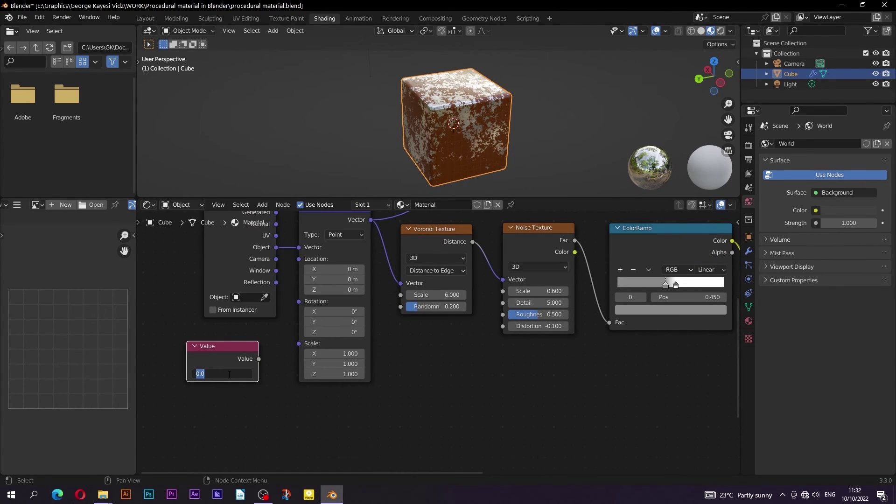
text(1)
key(Return)
drag(259, 358, 298, 343)
Step: Try the Value node at 7.000 and inspect the texture scale on the cube
middle_drag(391, 134, 448, 142)
scroll(448, 142, up, 3)
drag(222, 373, 327, 374)
scroll(411, 163, down, 4)
middle_drag(411, 163, 294, 140)
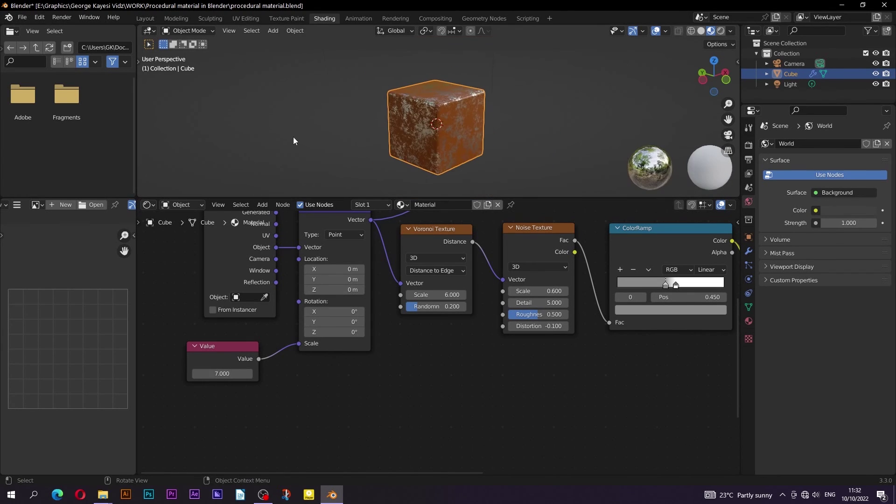
Step: Set the Value node that drives the Mapping scale to 0.7
drag(222, 373, 40, 373)
click(235, 373)
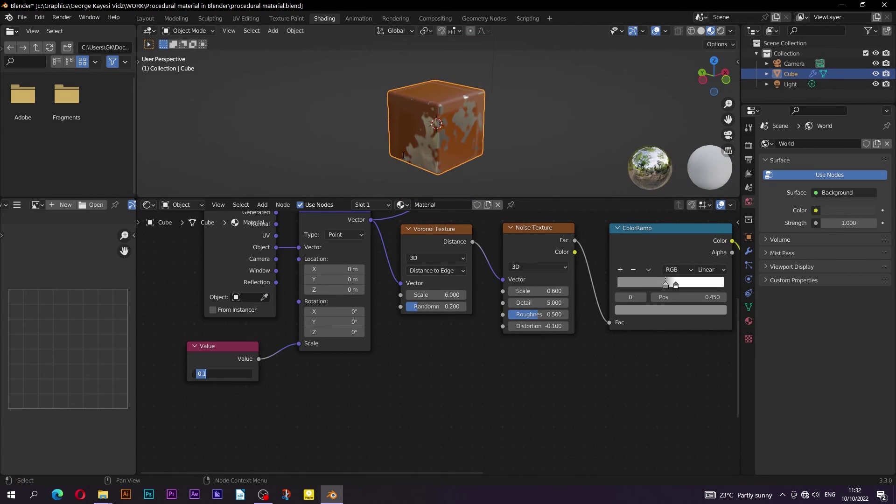
text(.7)
key(Return)
scroll(457, 111, up, 5)
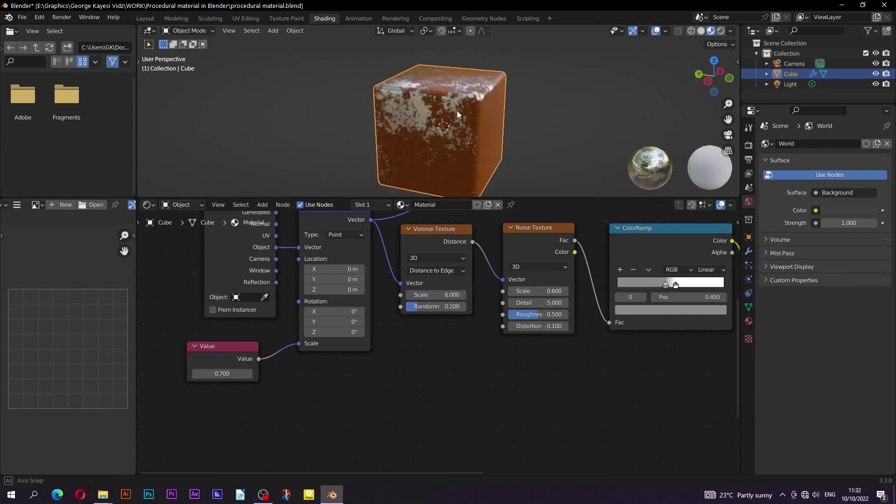
middle_drag(497, 127, 411, 135)
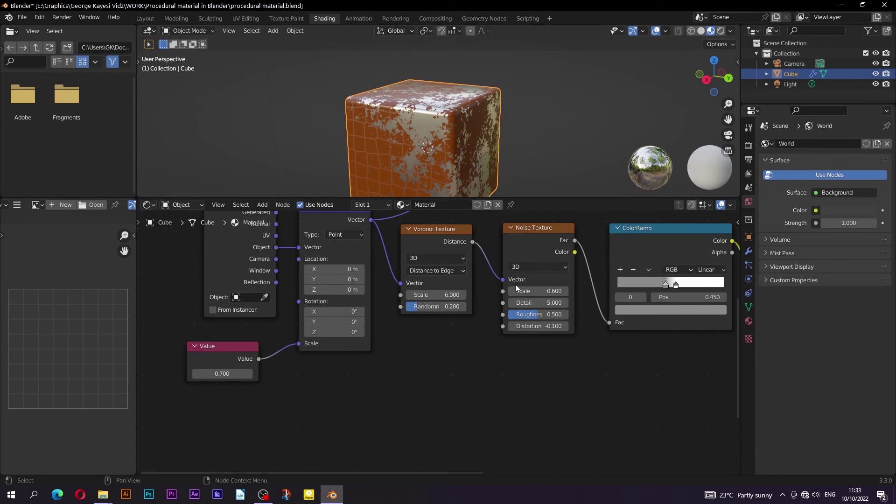
Step: Deselect the cube and change the brown Principled BSDF's Base Color to dark red, trying green first
scroll(515, 284, down, 4)
middle_drag(728, 280, 410, 327)
scroll(411, 327, up, 4)
click(407, 299)
drag(442, 201, 405, 219)
click(301, 141)
middle_drag(301, 141, 343, 147)
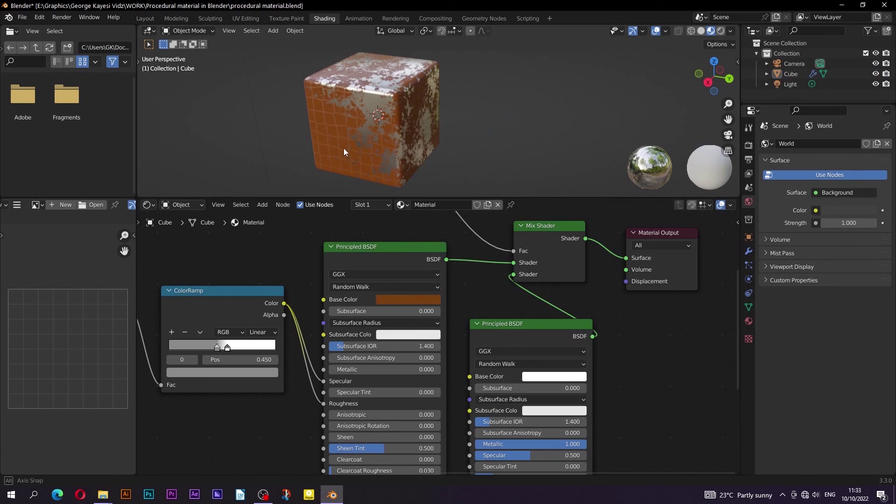
click(408, 299)
mouse_move(446, 214)
mouse_down()
mouse_move(446, 175)
mouse_move(391, 178)
mouse_up()
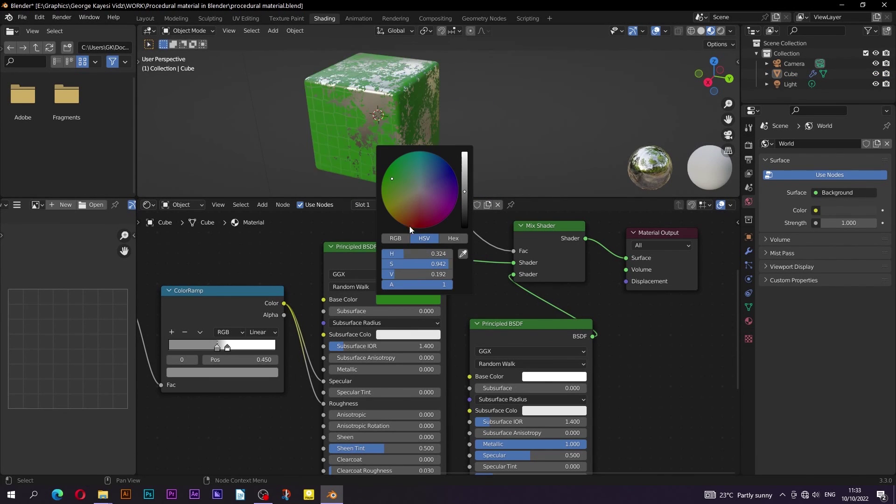
drag(410, 225, 415, 228)
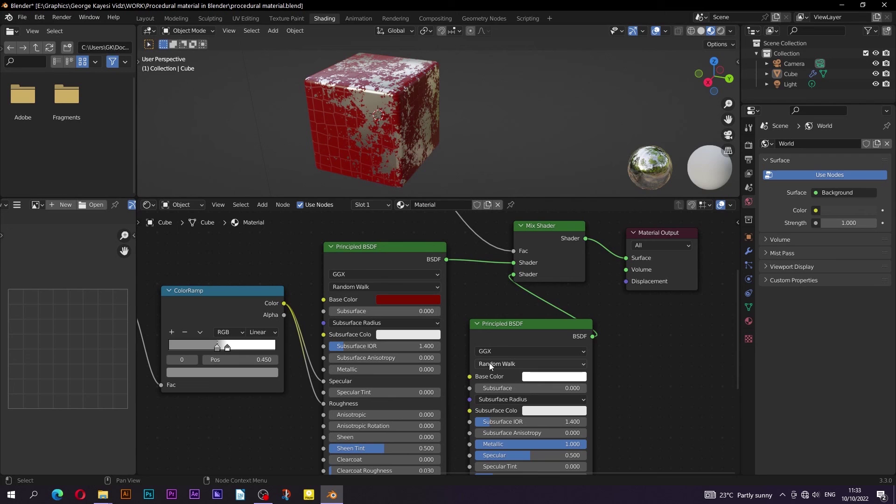
Step: Try a purple Base Color on the white Principled BSDF and undo that change
click(541, 376)
drag(566, 267, 596, 275)
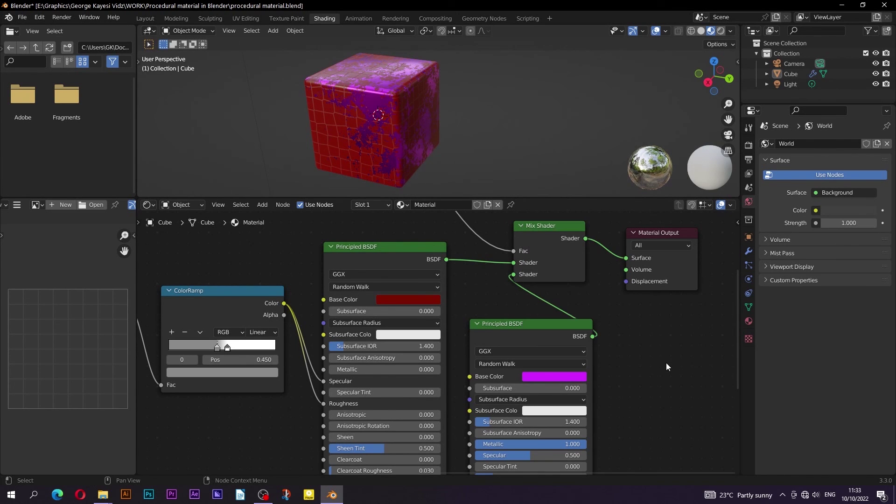
key(ctrl+z)
Step: Maximize the shader editor and frame the whole node tree for an overview
key(Home)
key(ctrl+space)
scroll(349, 273, up, 1)
alt+drag(237, 285, 378, 272)
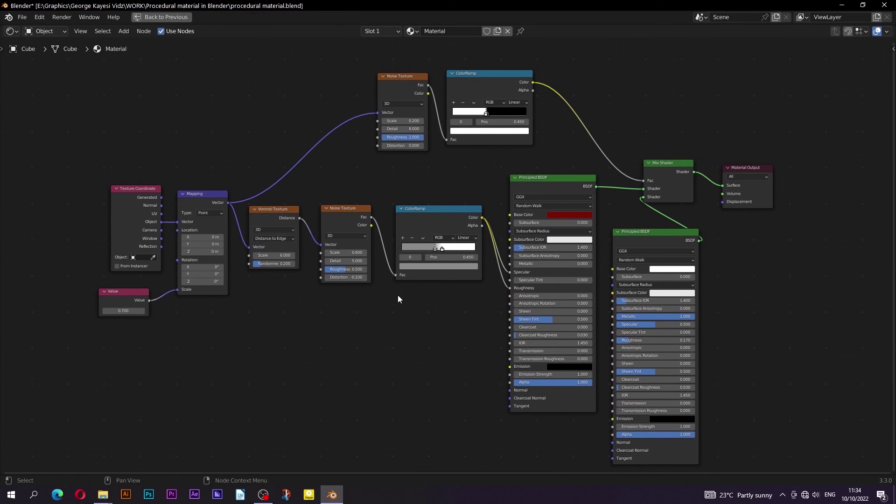